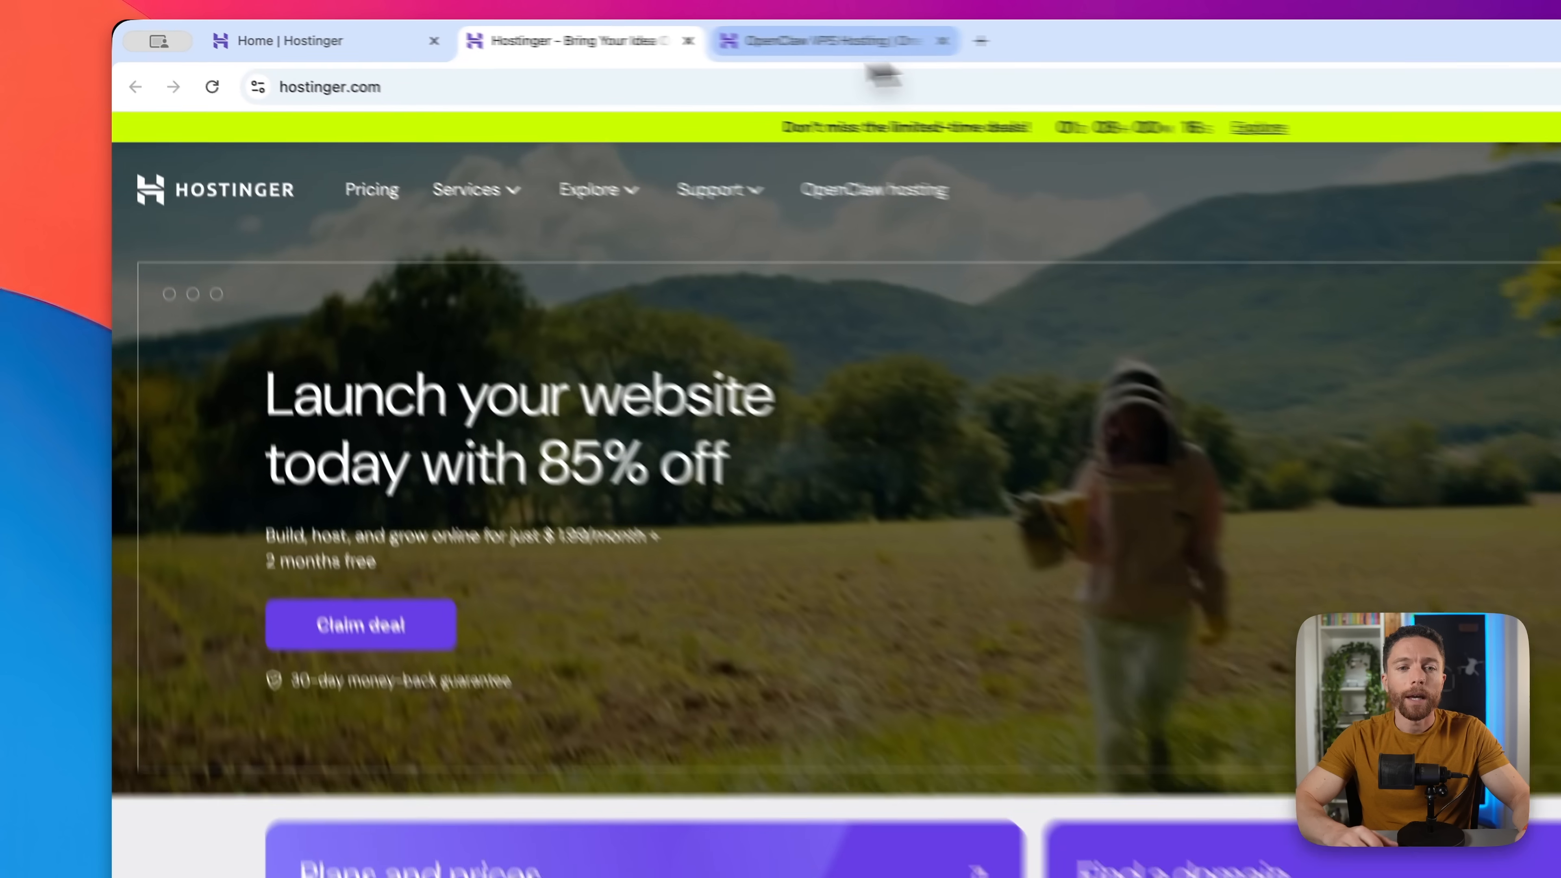
- Switch to the OpenClaw VPS Hosting page showing the KVM 2 deploy plan panel
left_click(866, 49)
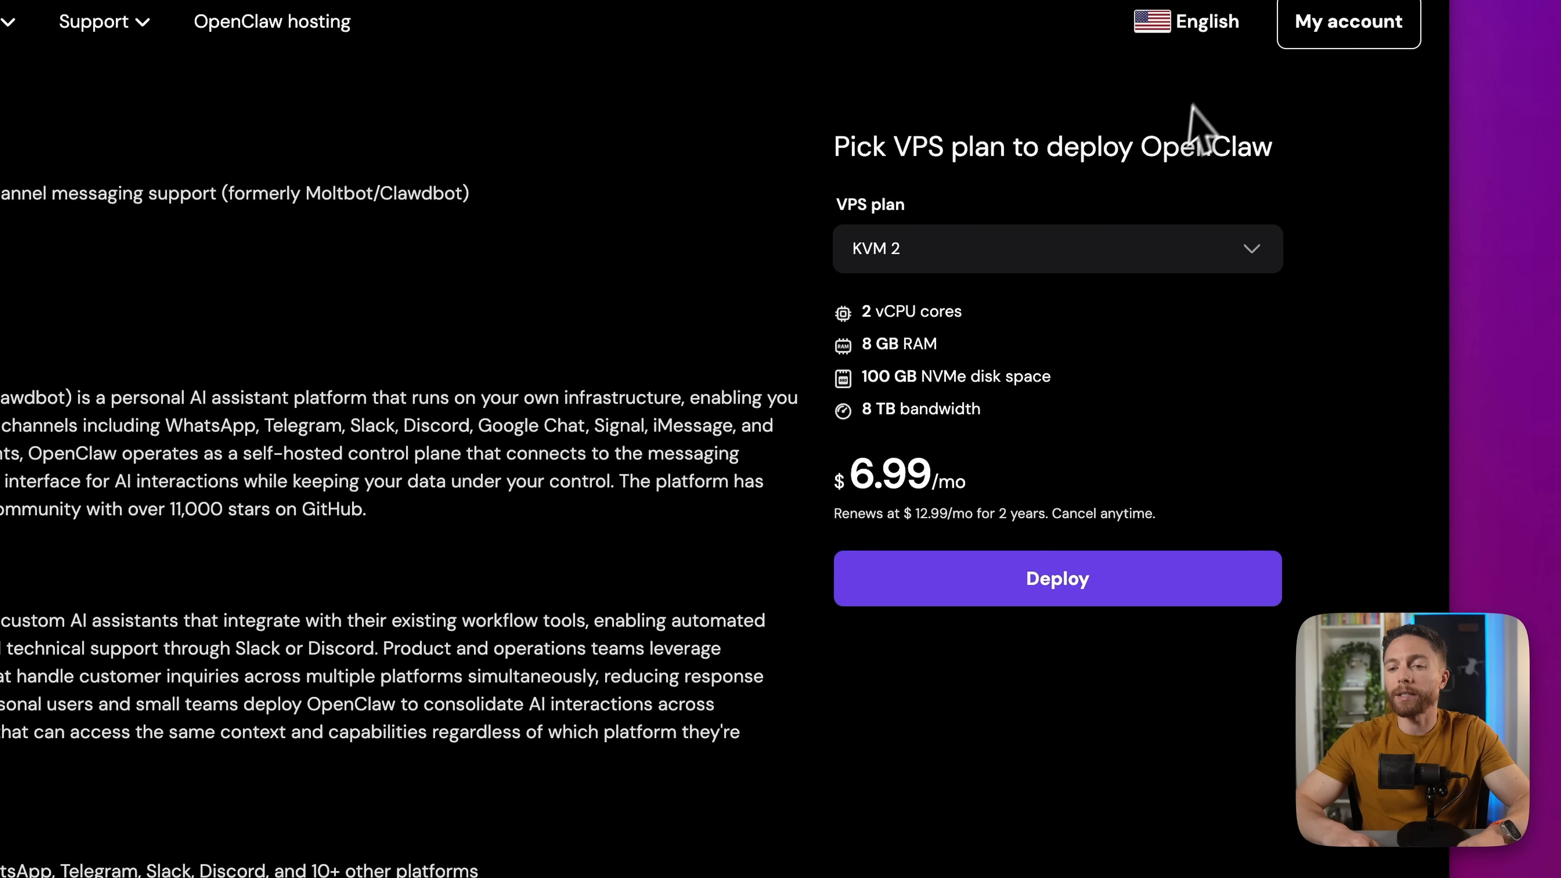
- Compare KVM 4's specs, then return to KVM 2 at $6.99/mo and deploy OpenClaw
left_click(1239, 252)
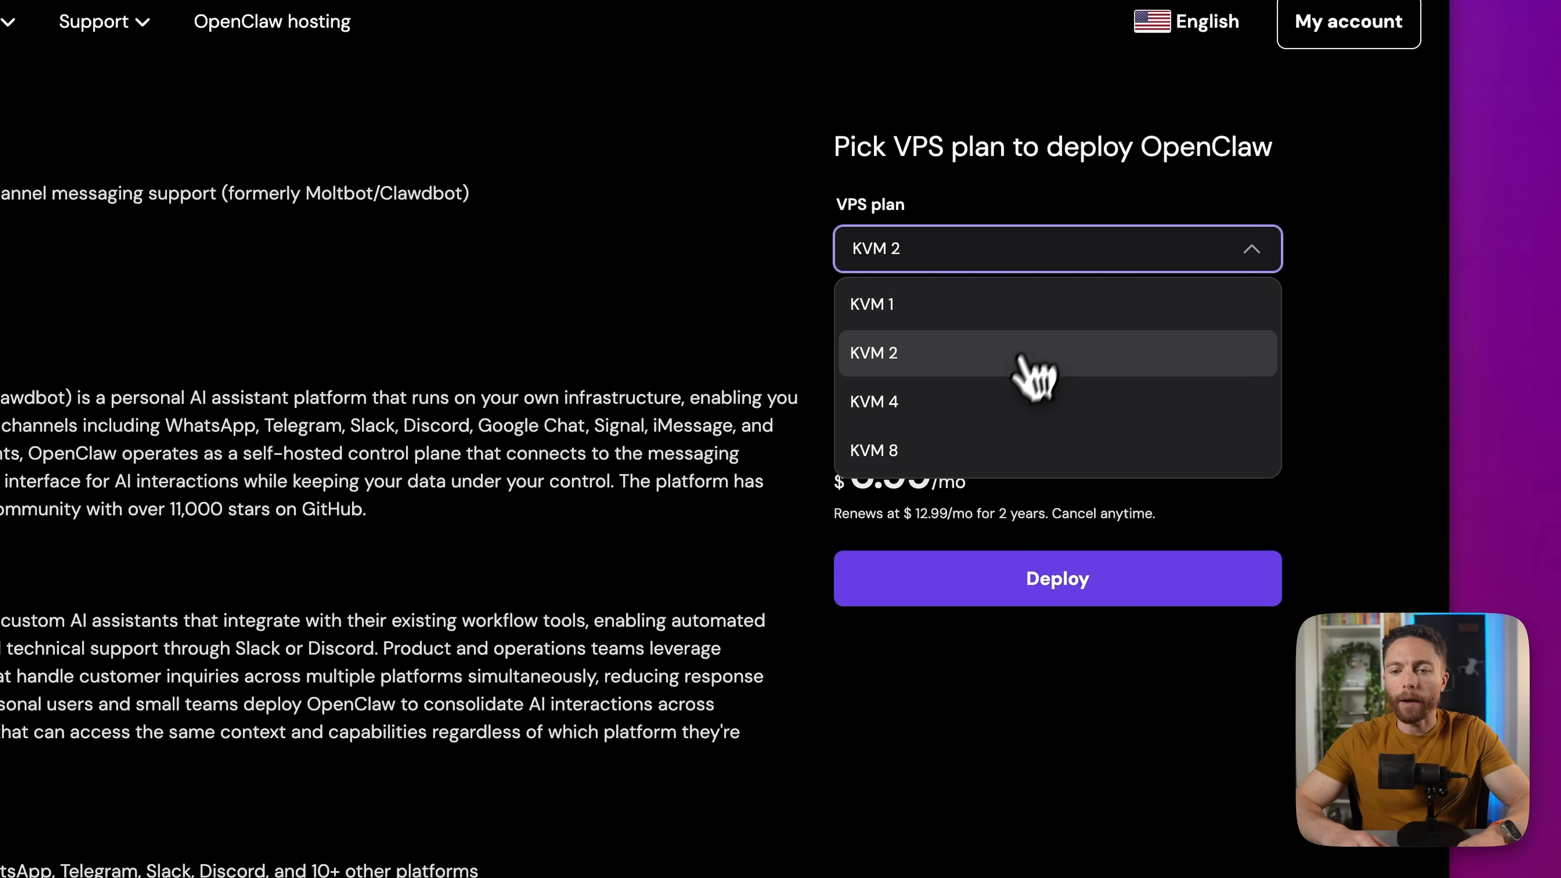
left_click(1001, 400)
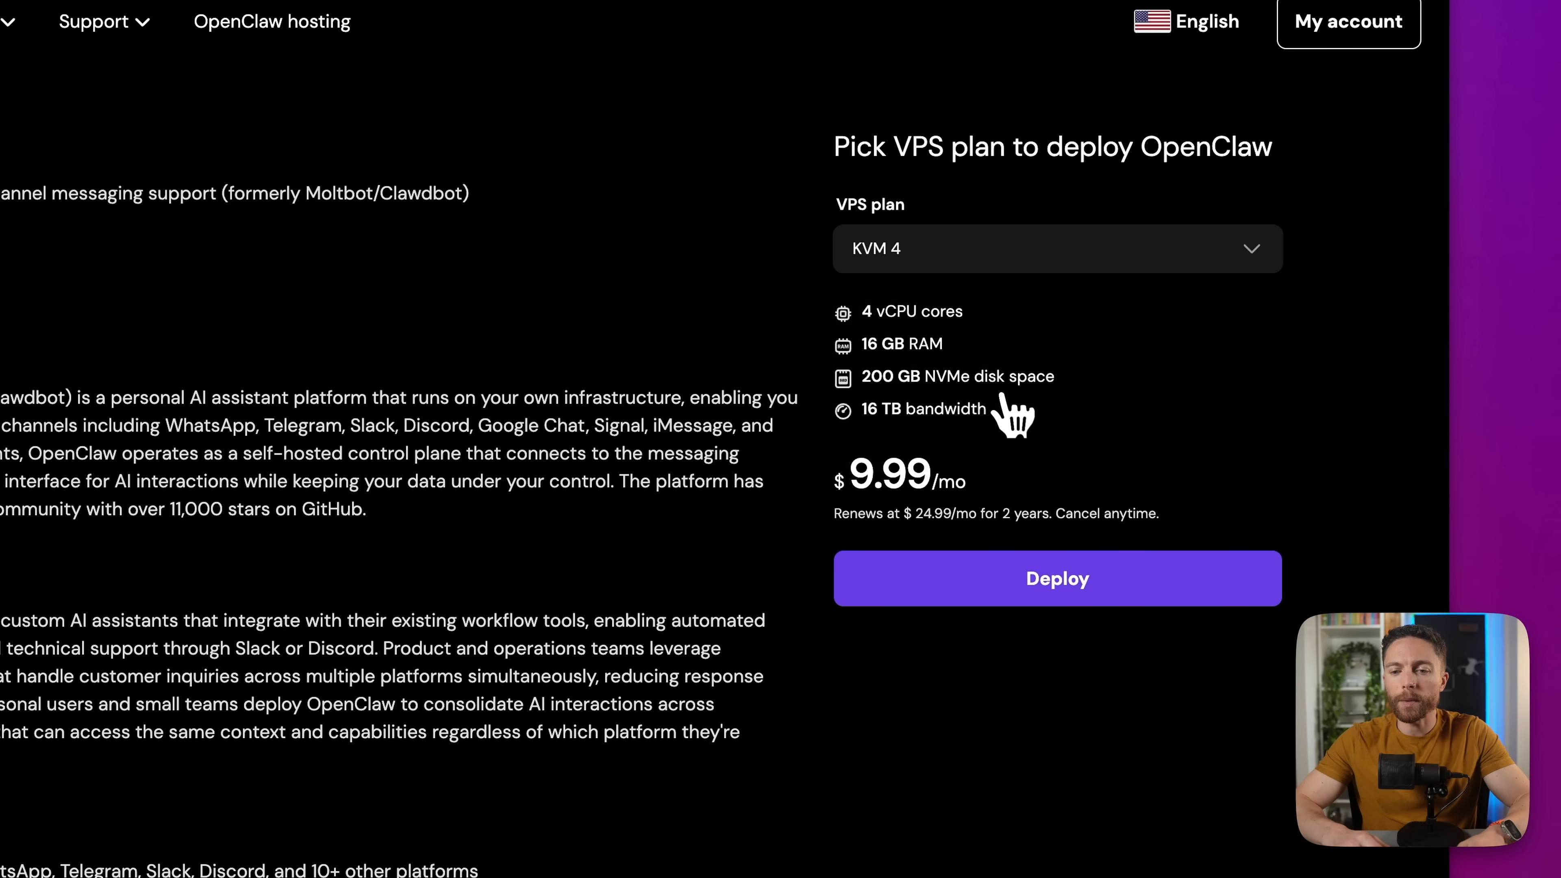
left_click_drag(860, 312, 997, 454)
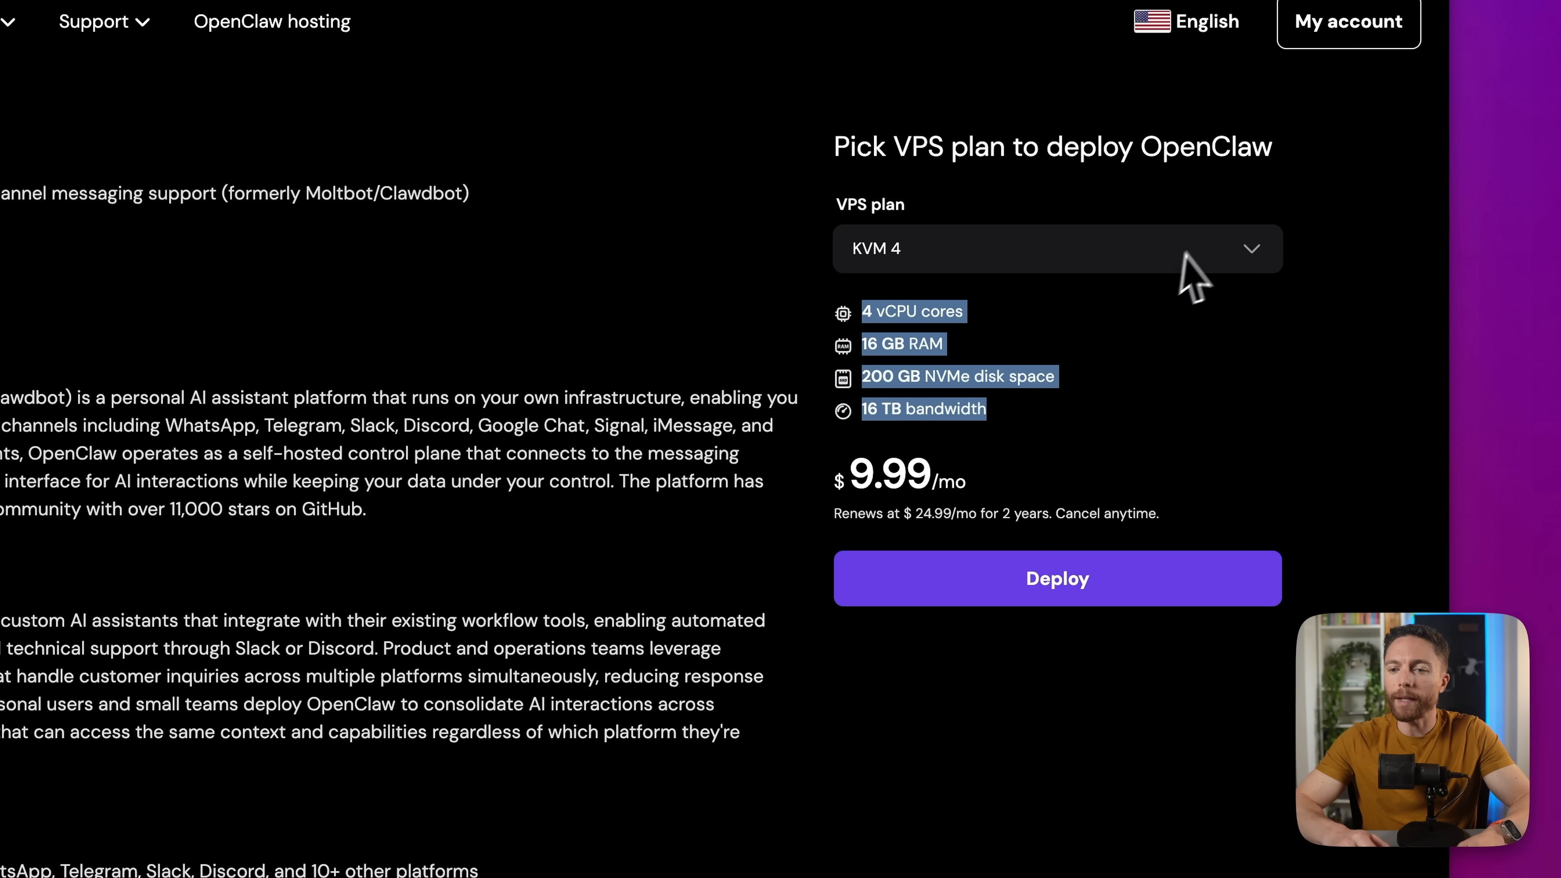
left_click(1200, 257)
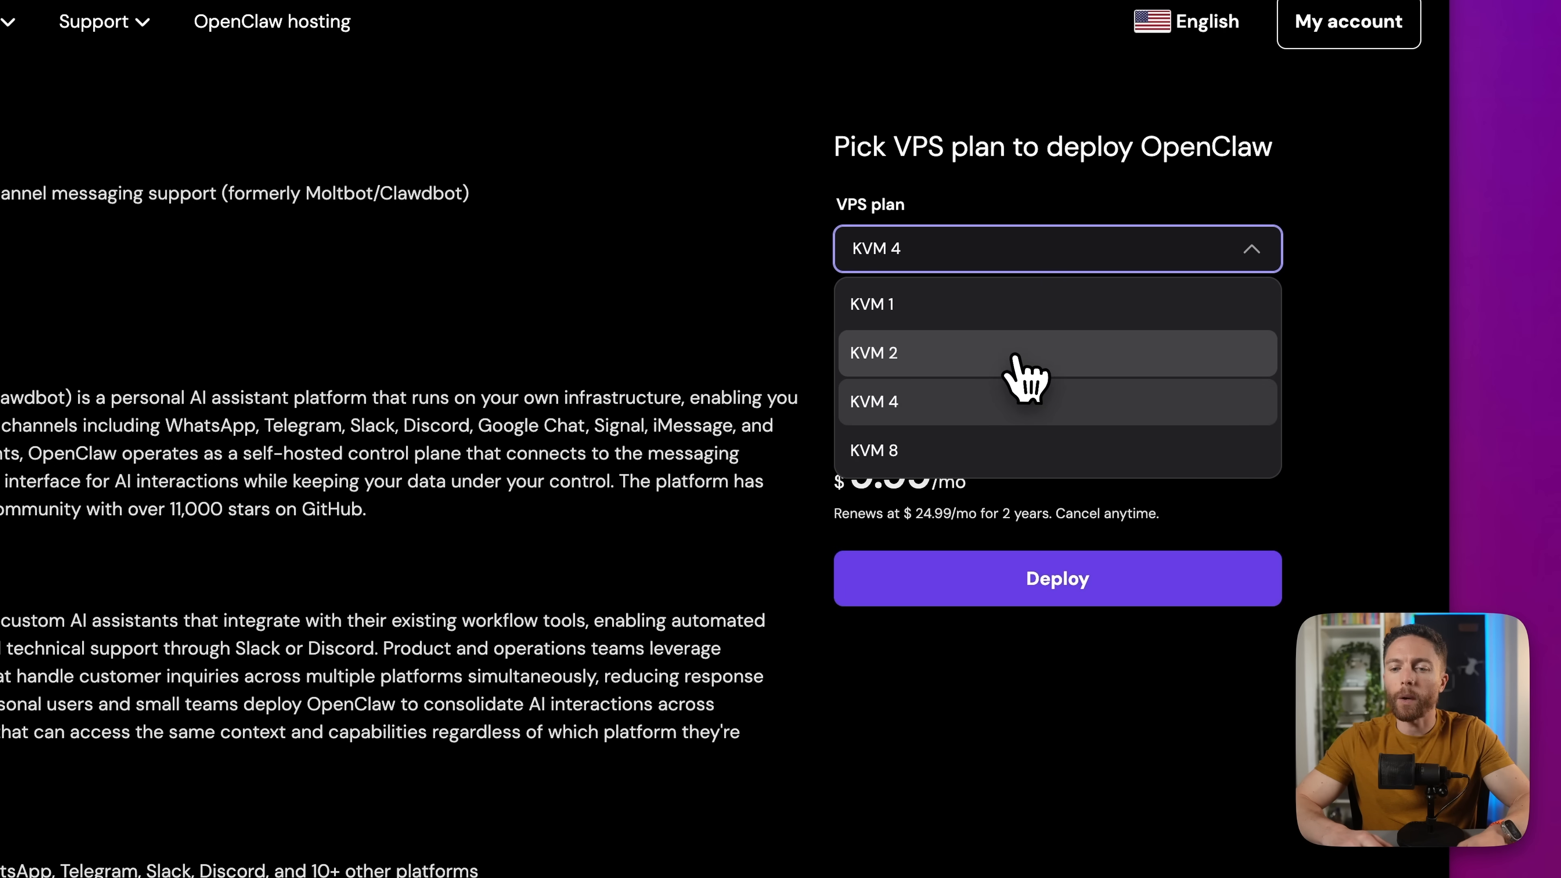
left_click(1016, 356)
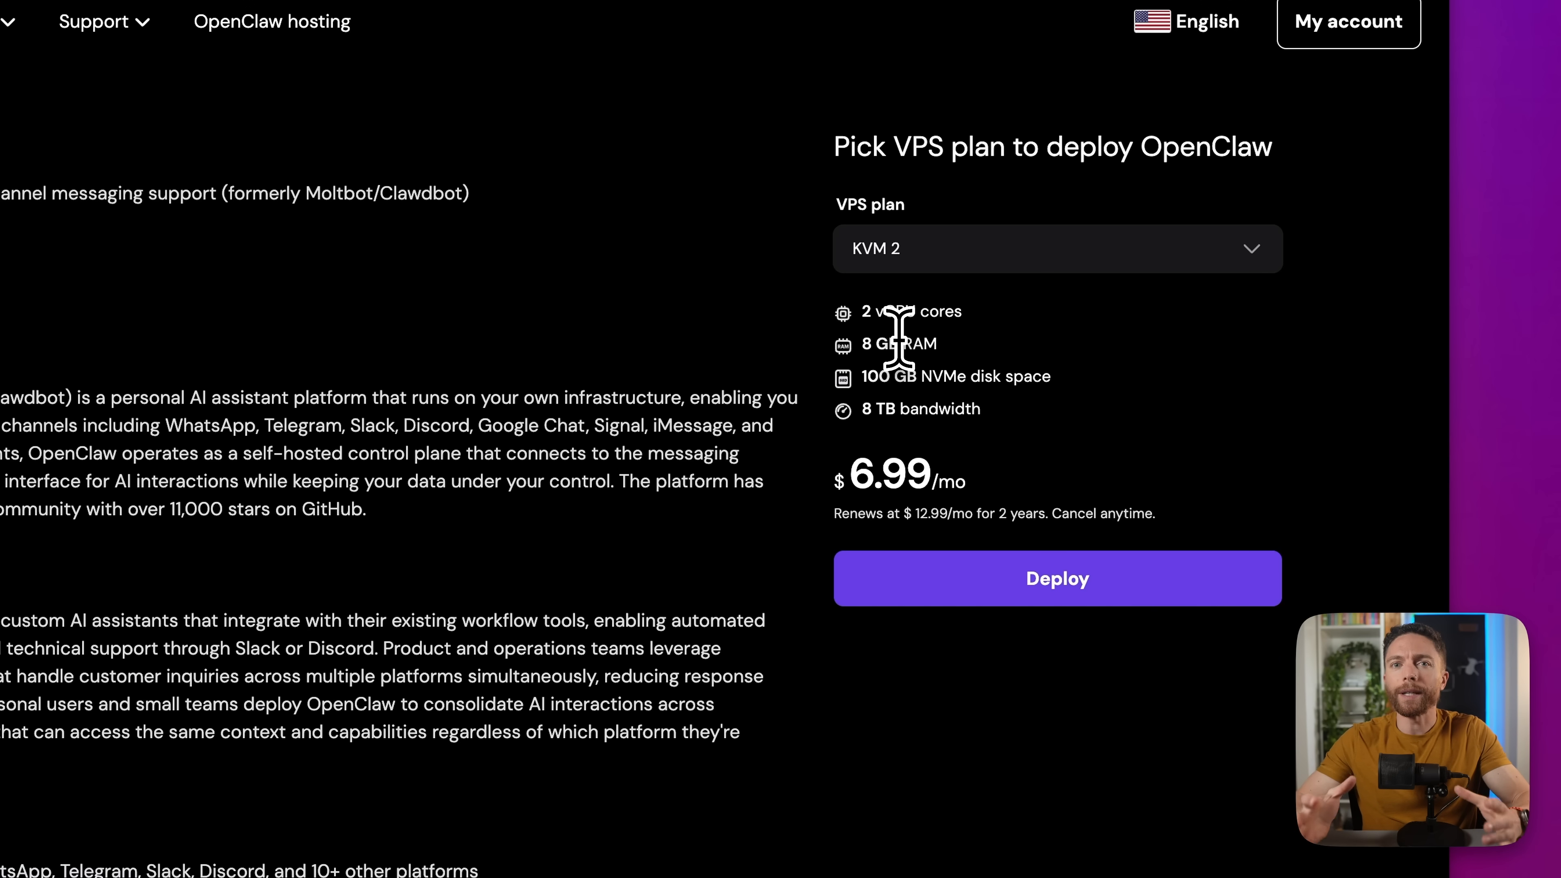
left_click_drag(860, 308, 970, 398)
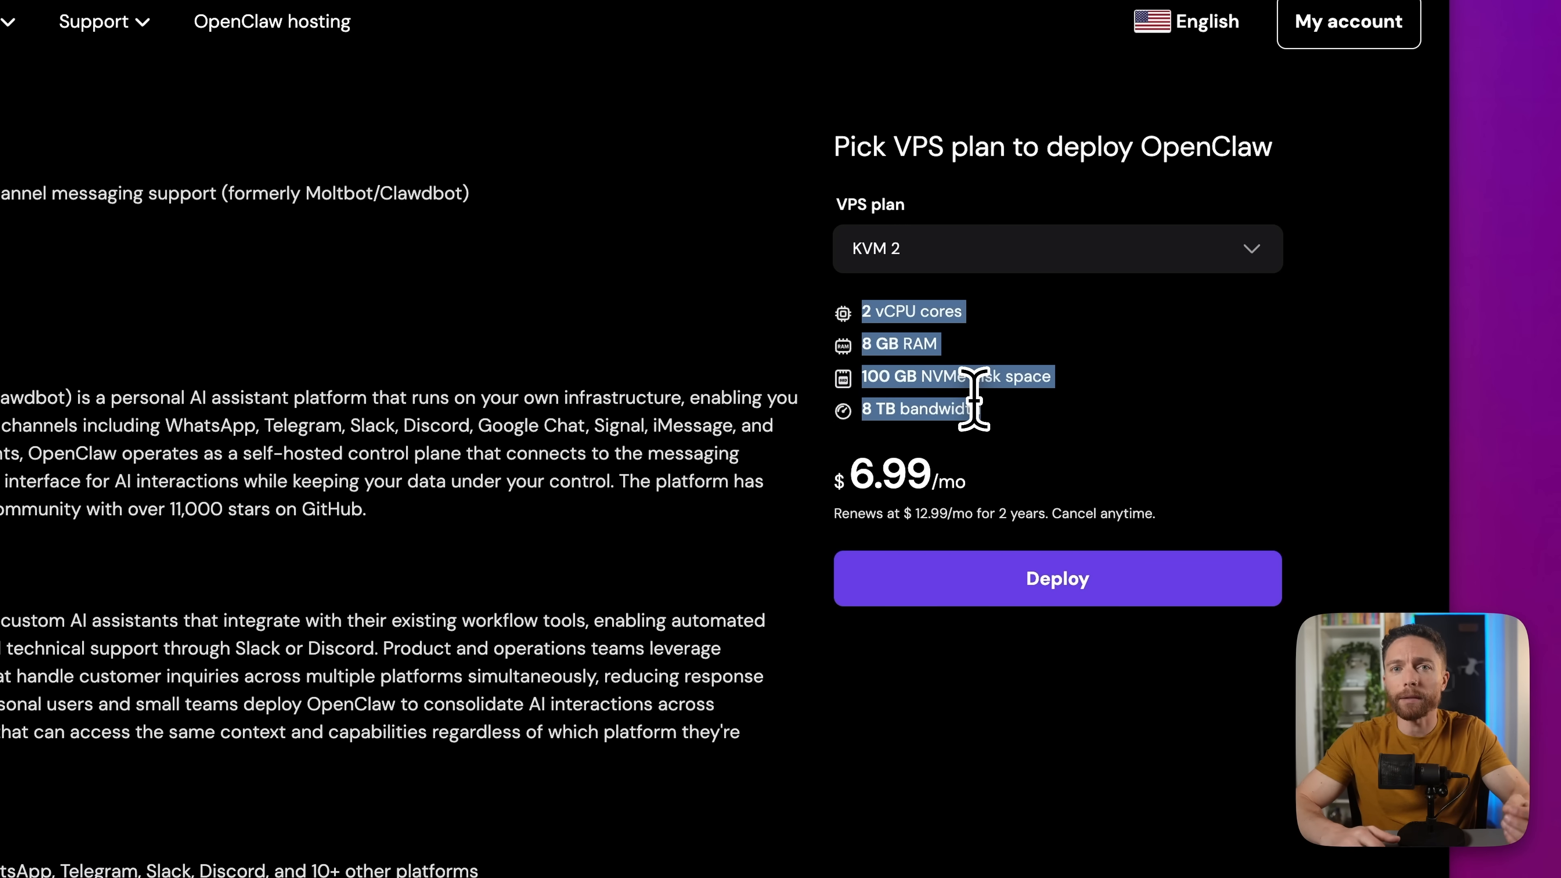
left_click(1010, 398)
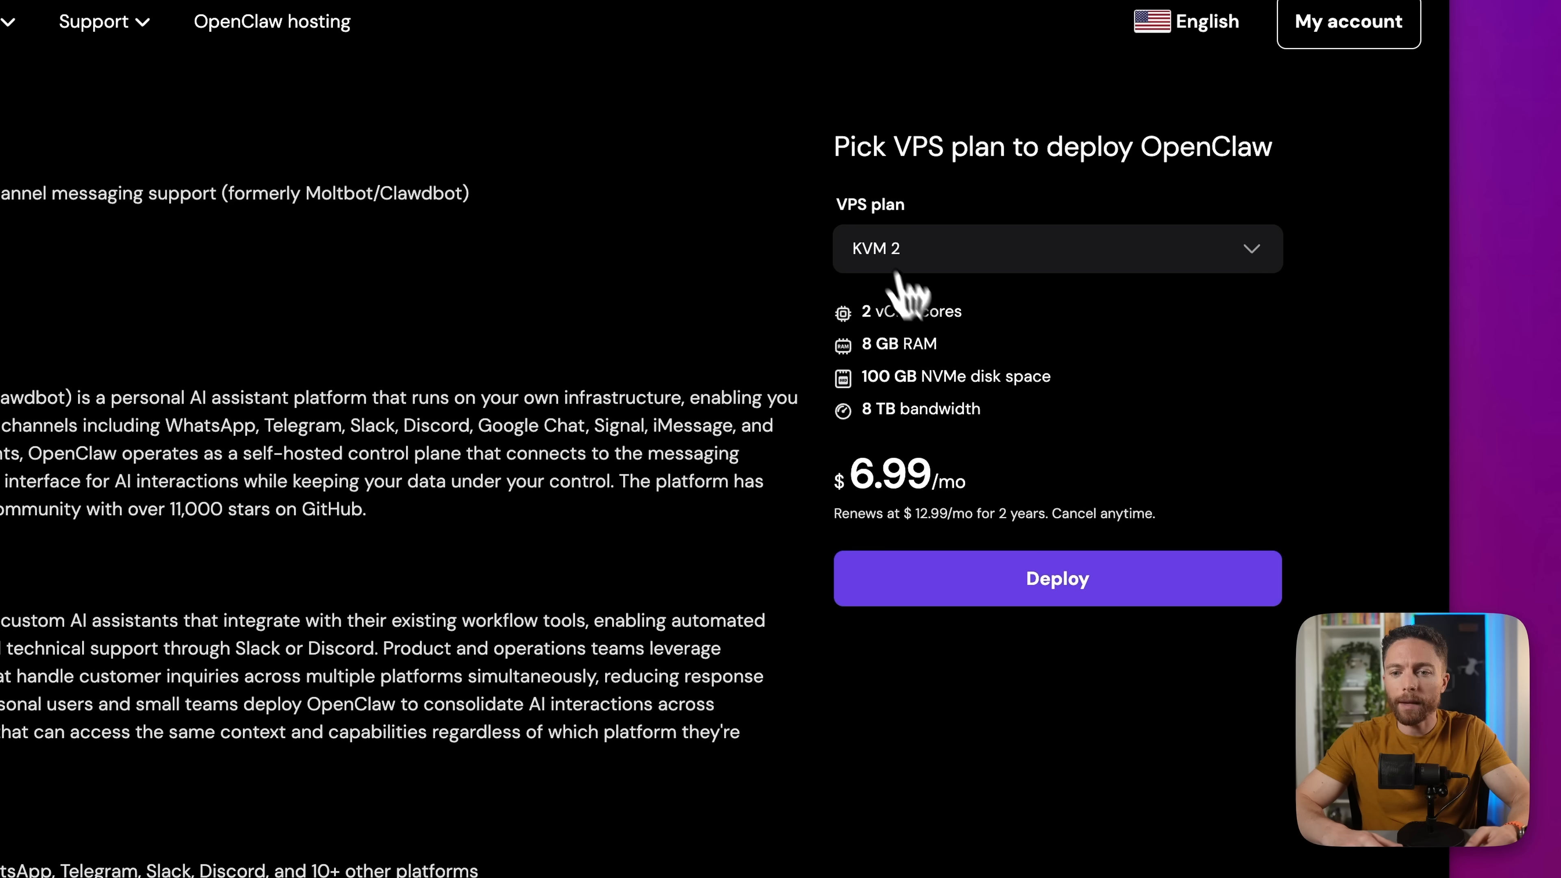
left_click(1062, 594)
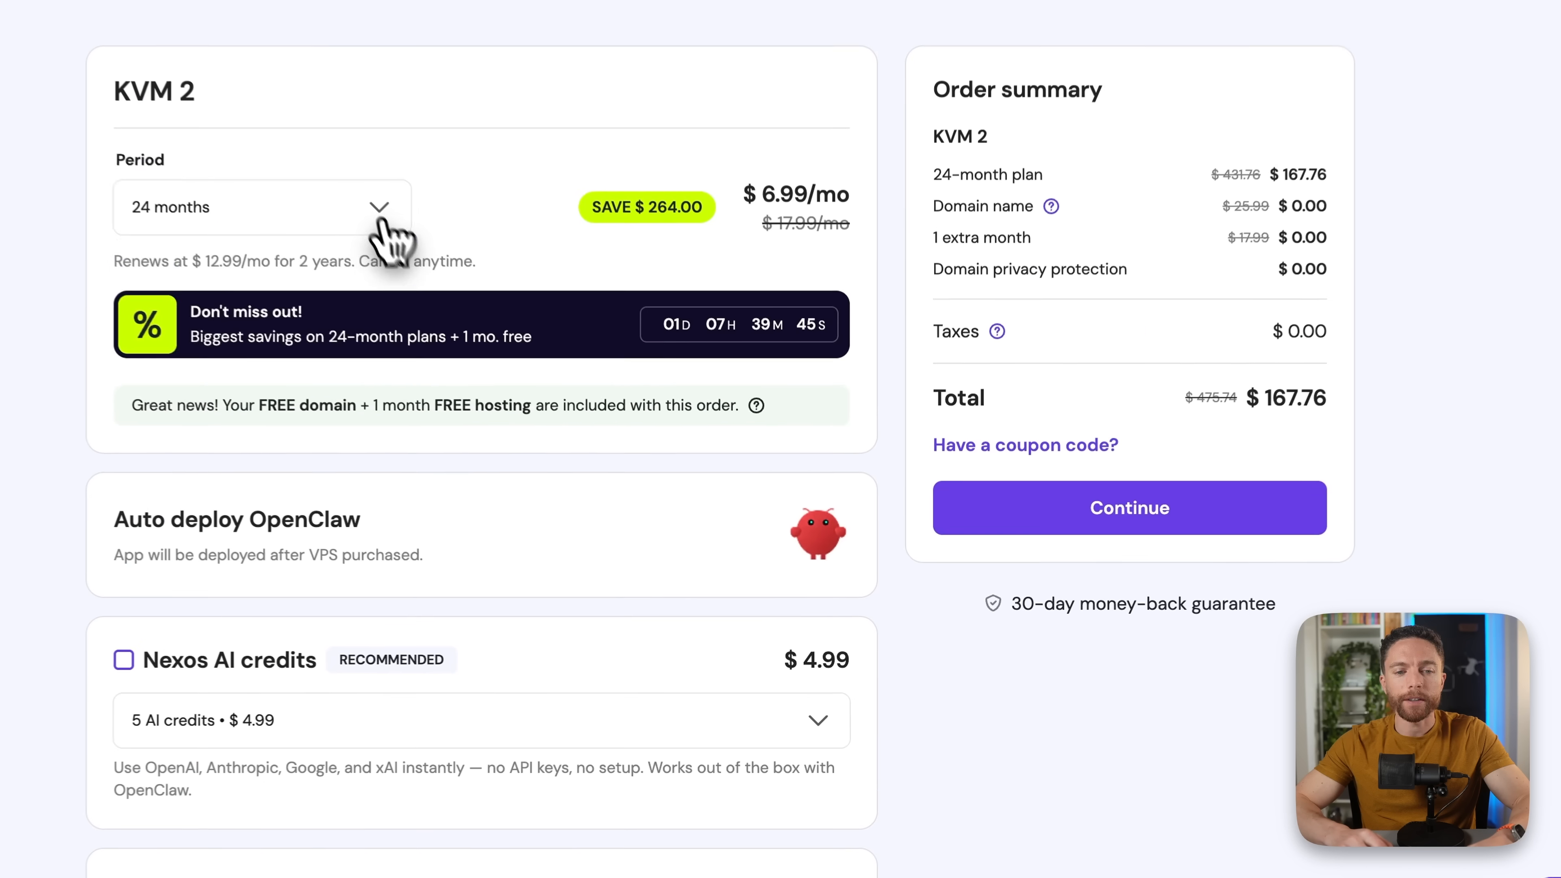
left_click(529, 344)
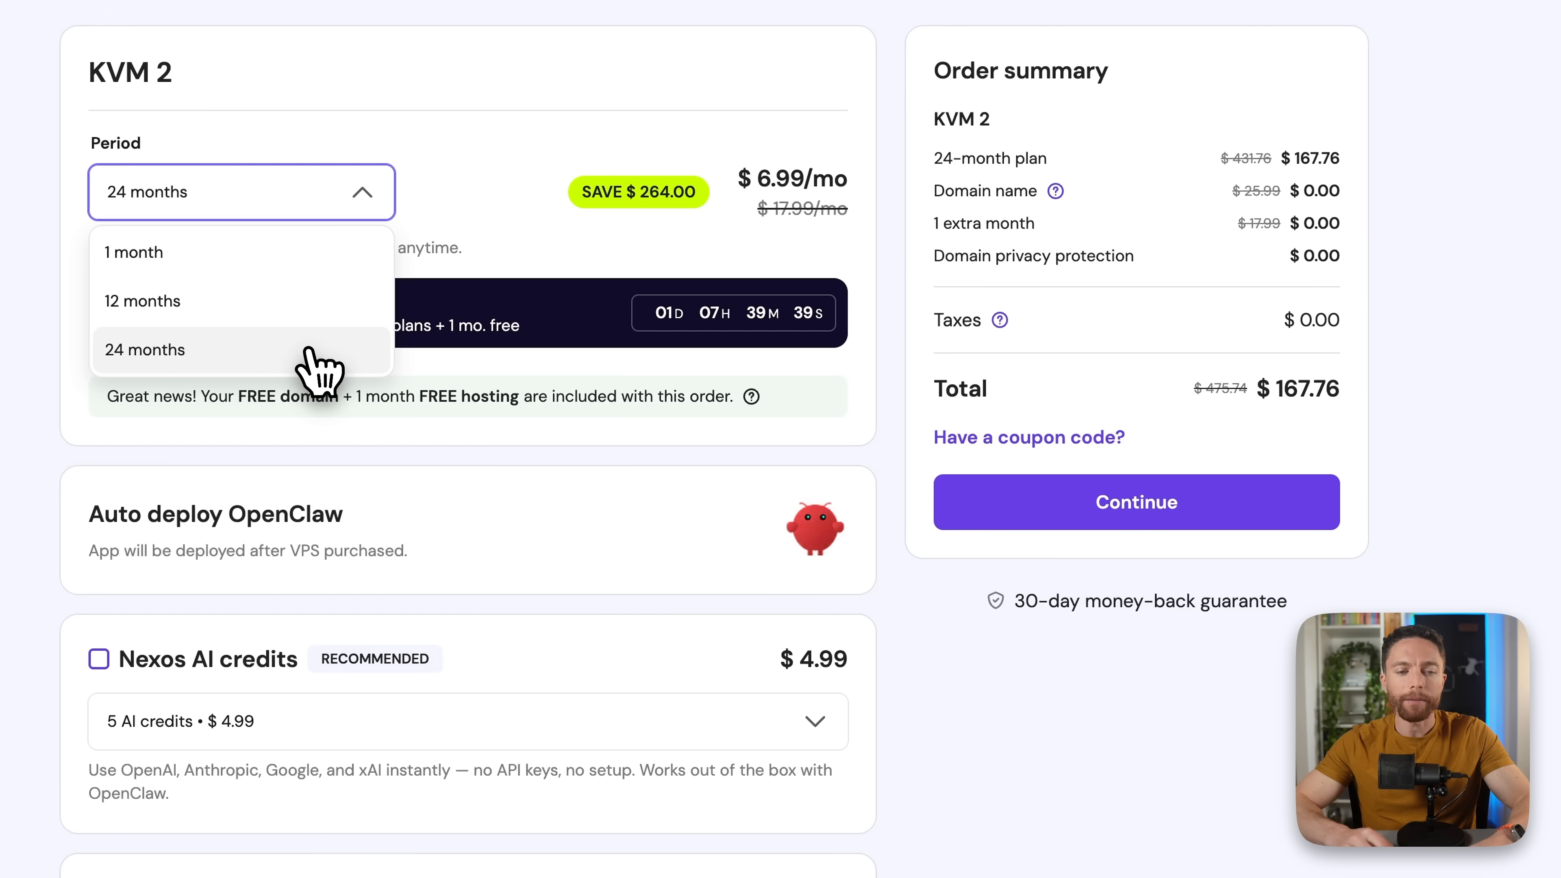
left_click(503, 212)
left_click_drag(738, 179, 863, 181)
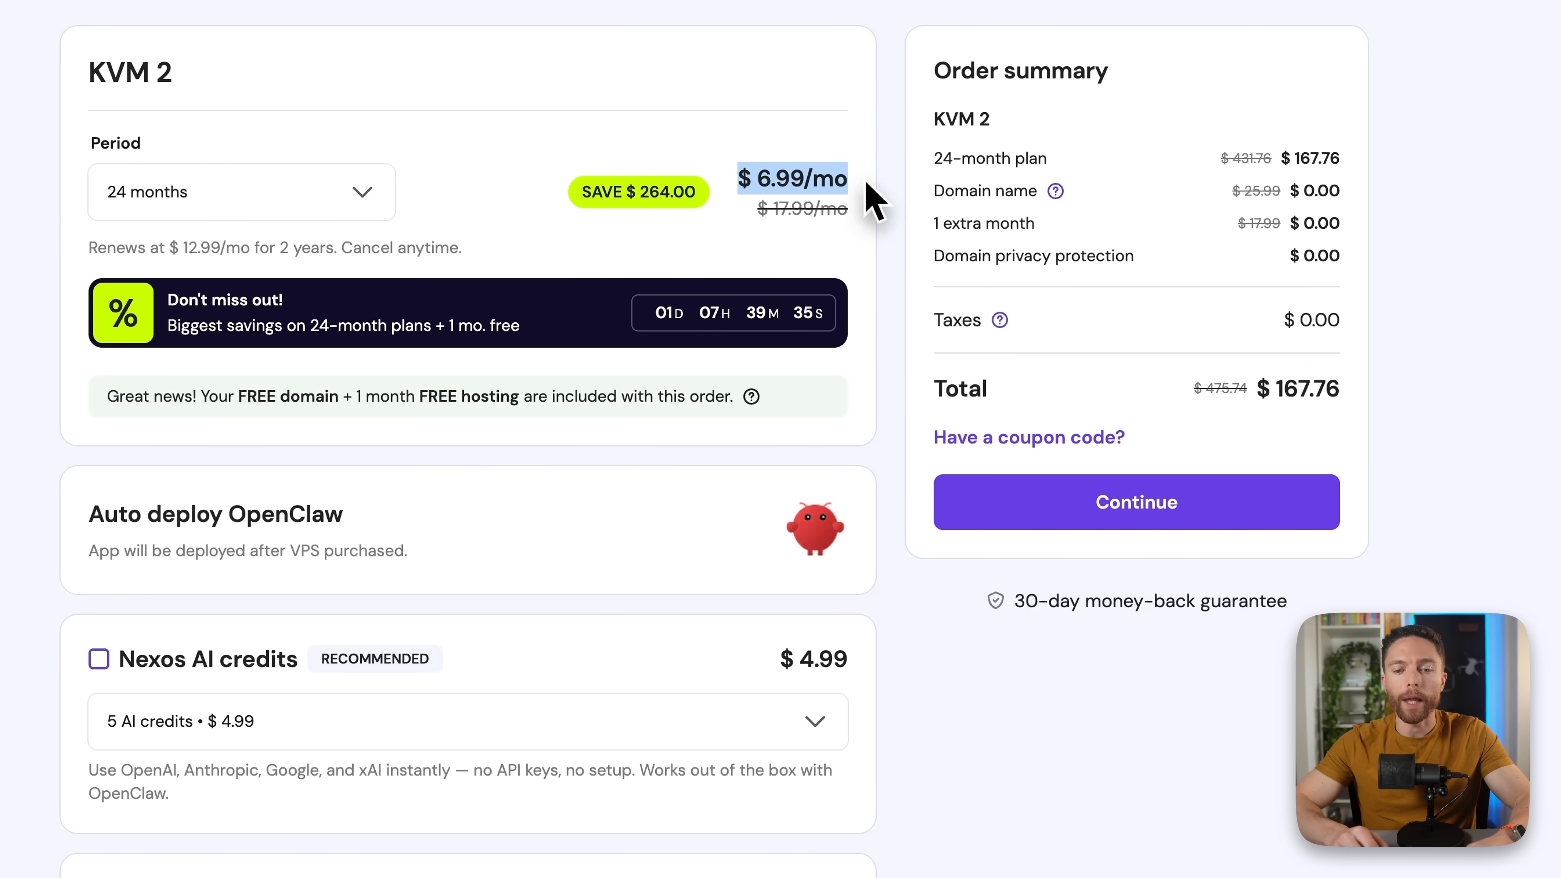
left_click(866, 182)
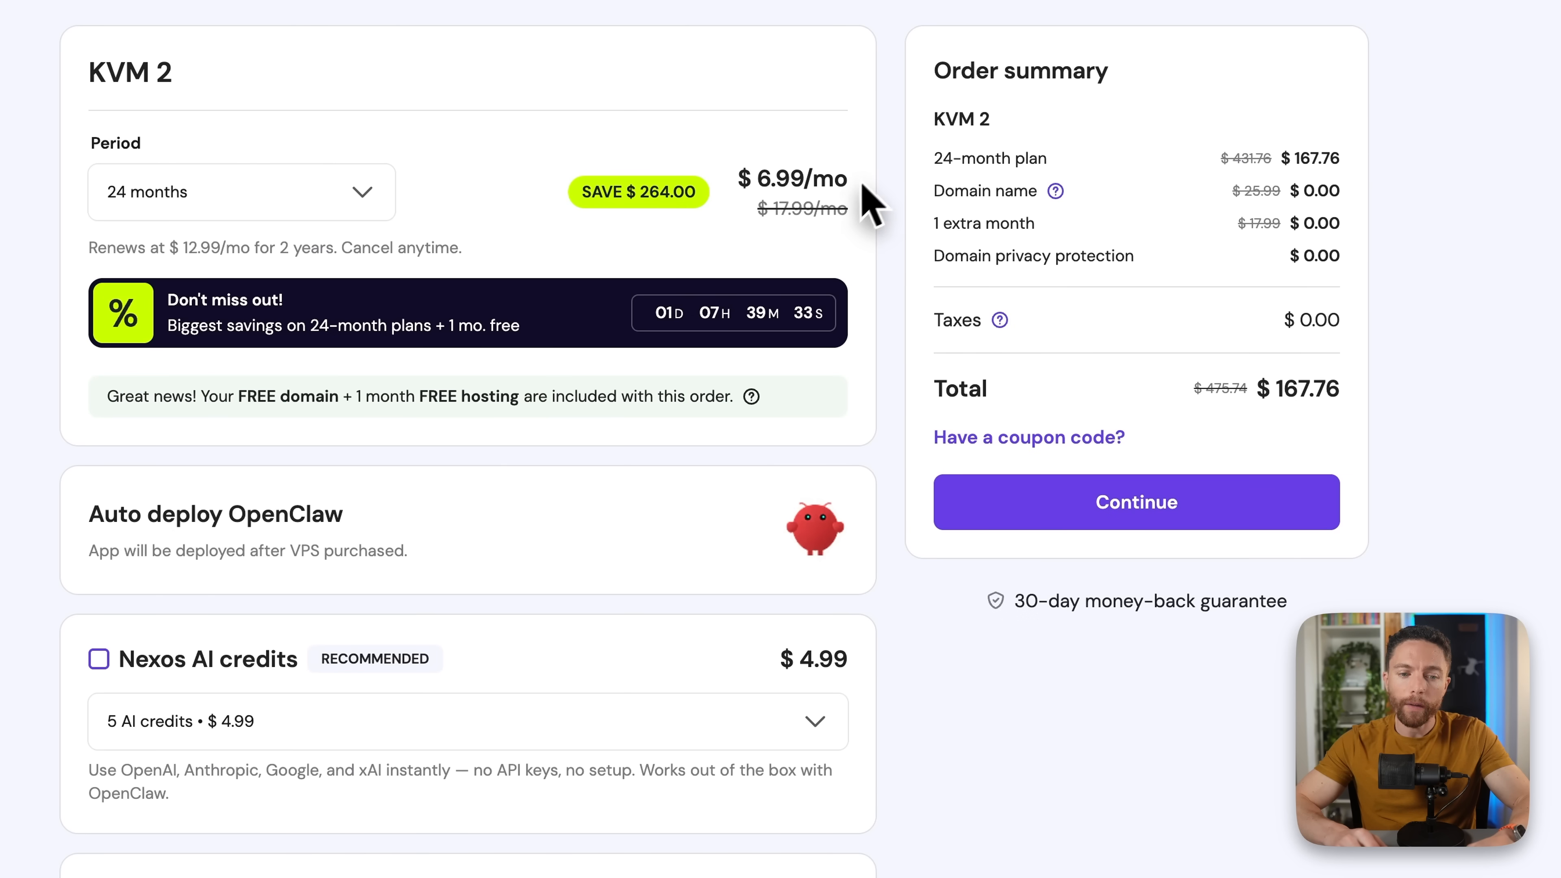
left_click_drag(102, 514, 343, 521)
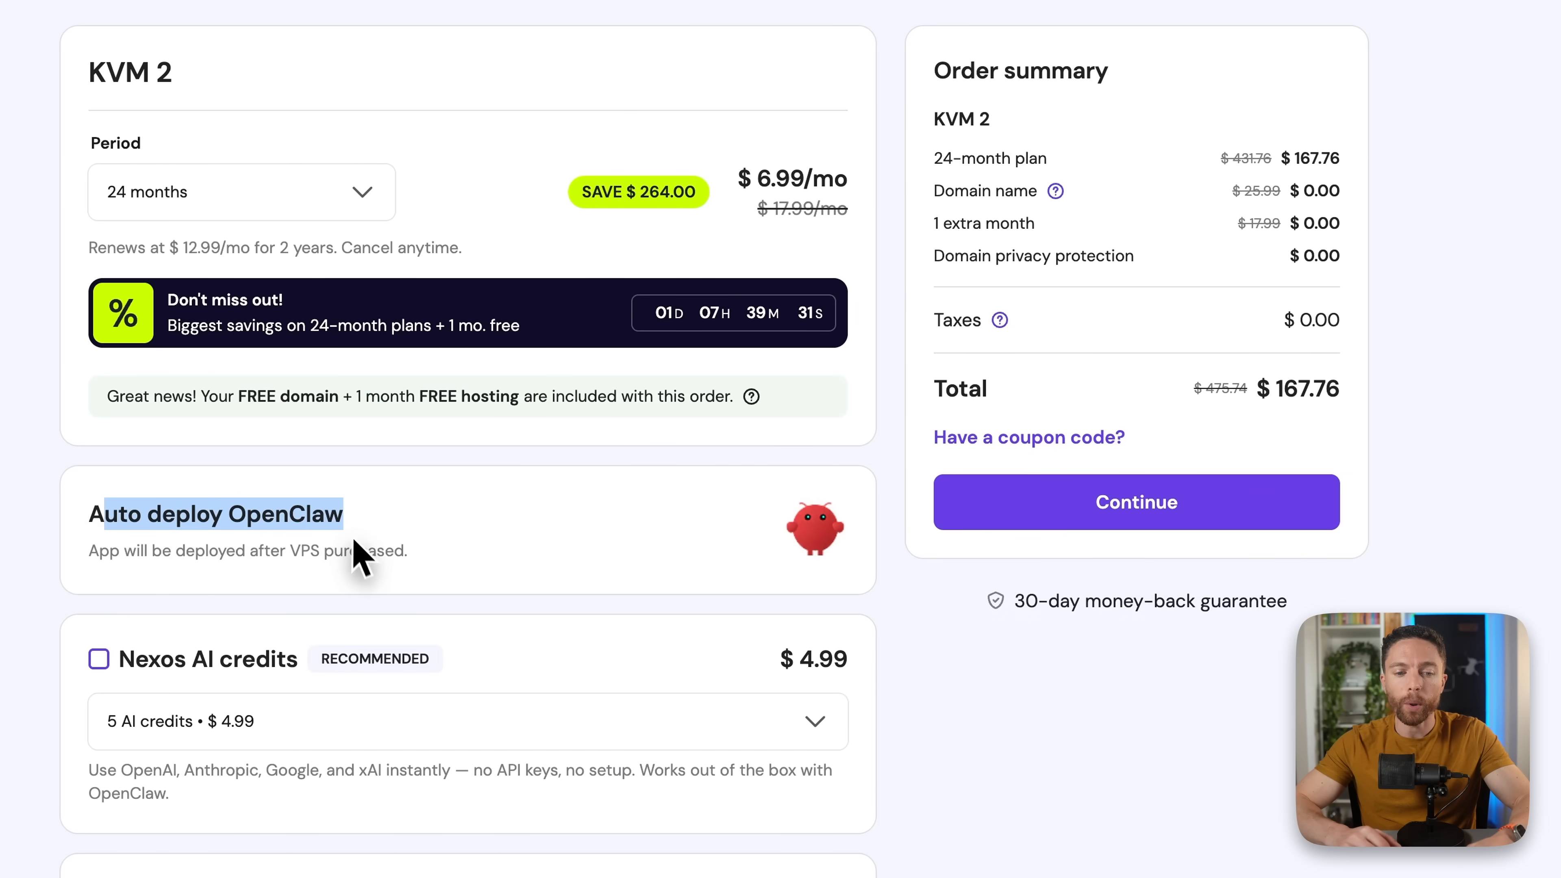
left_click(369, 538)
scroll(383, 535, "down", 4)
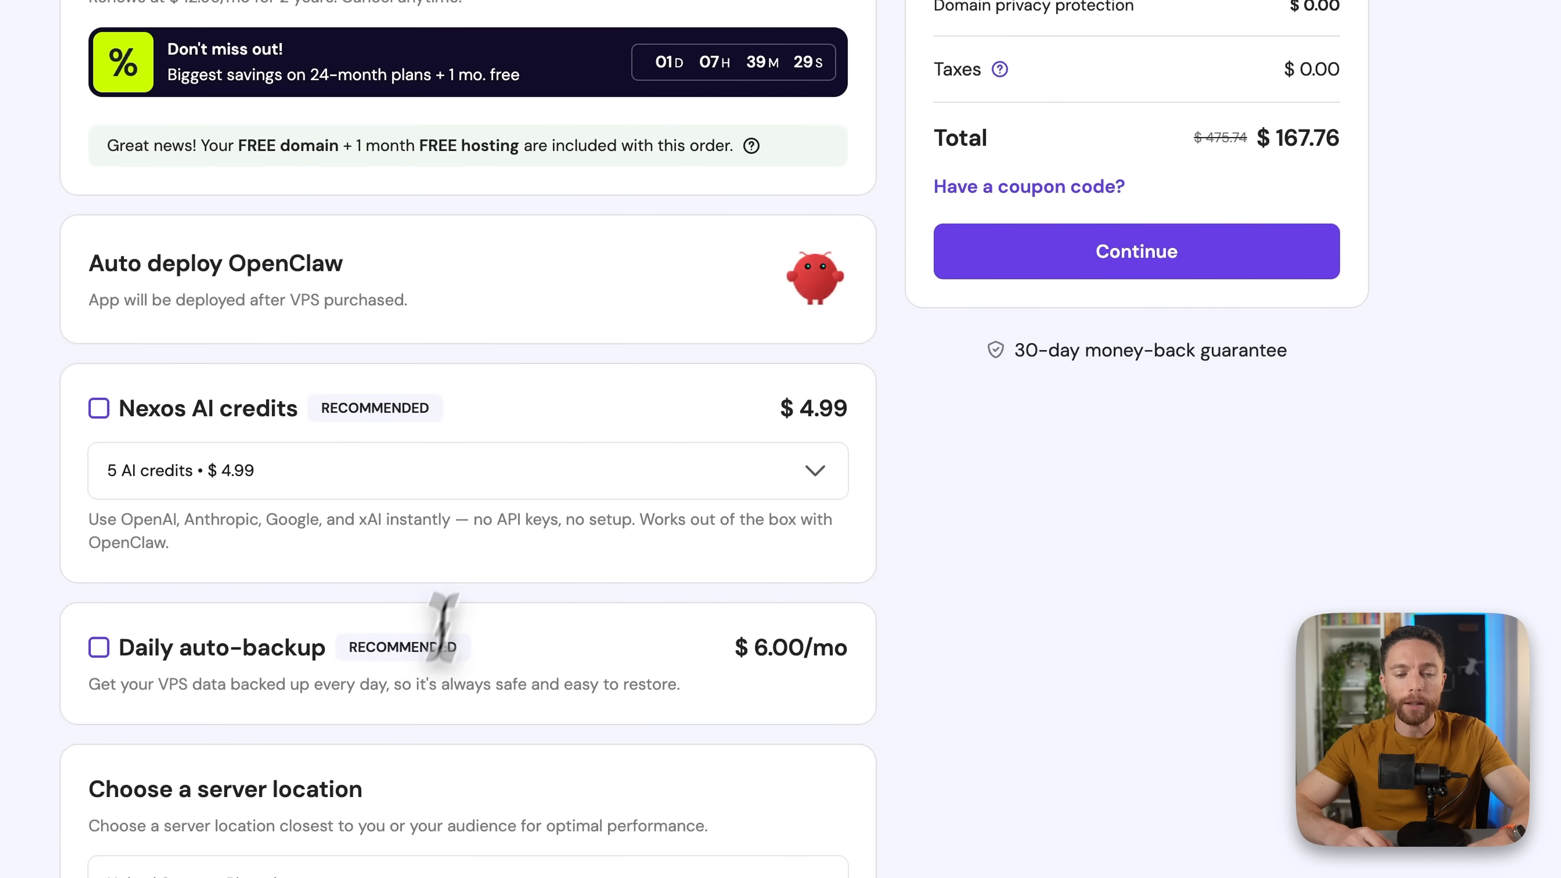
scroll(477, 698, "down", 1)
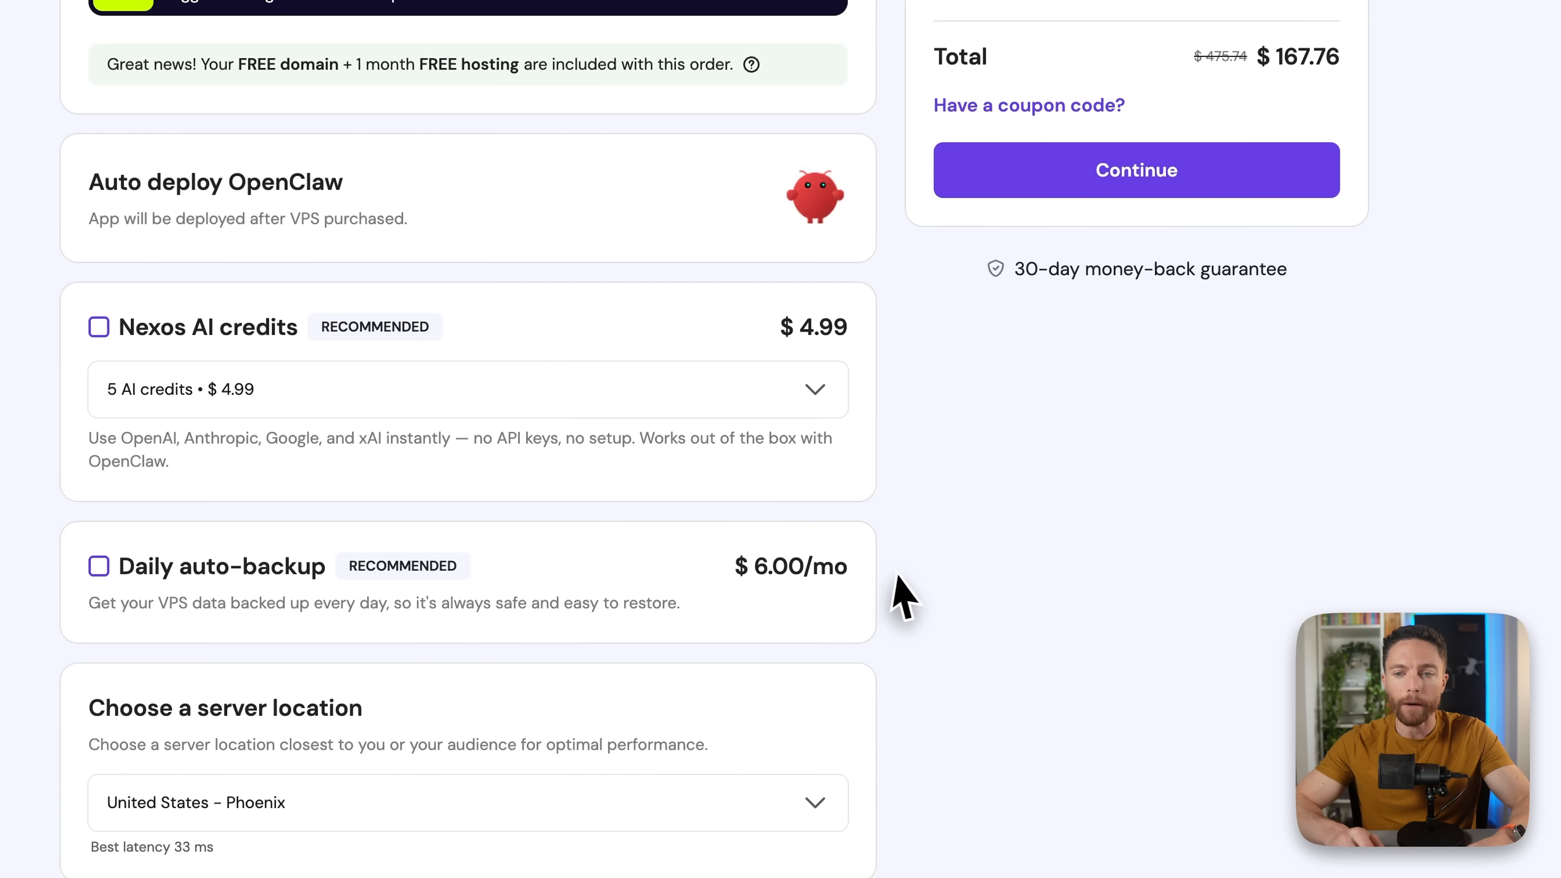
scroll(900, 593, "up", 3)
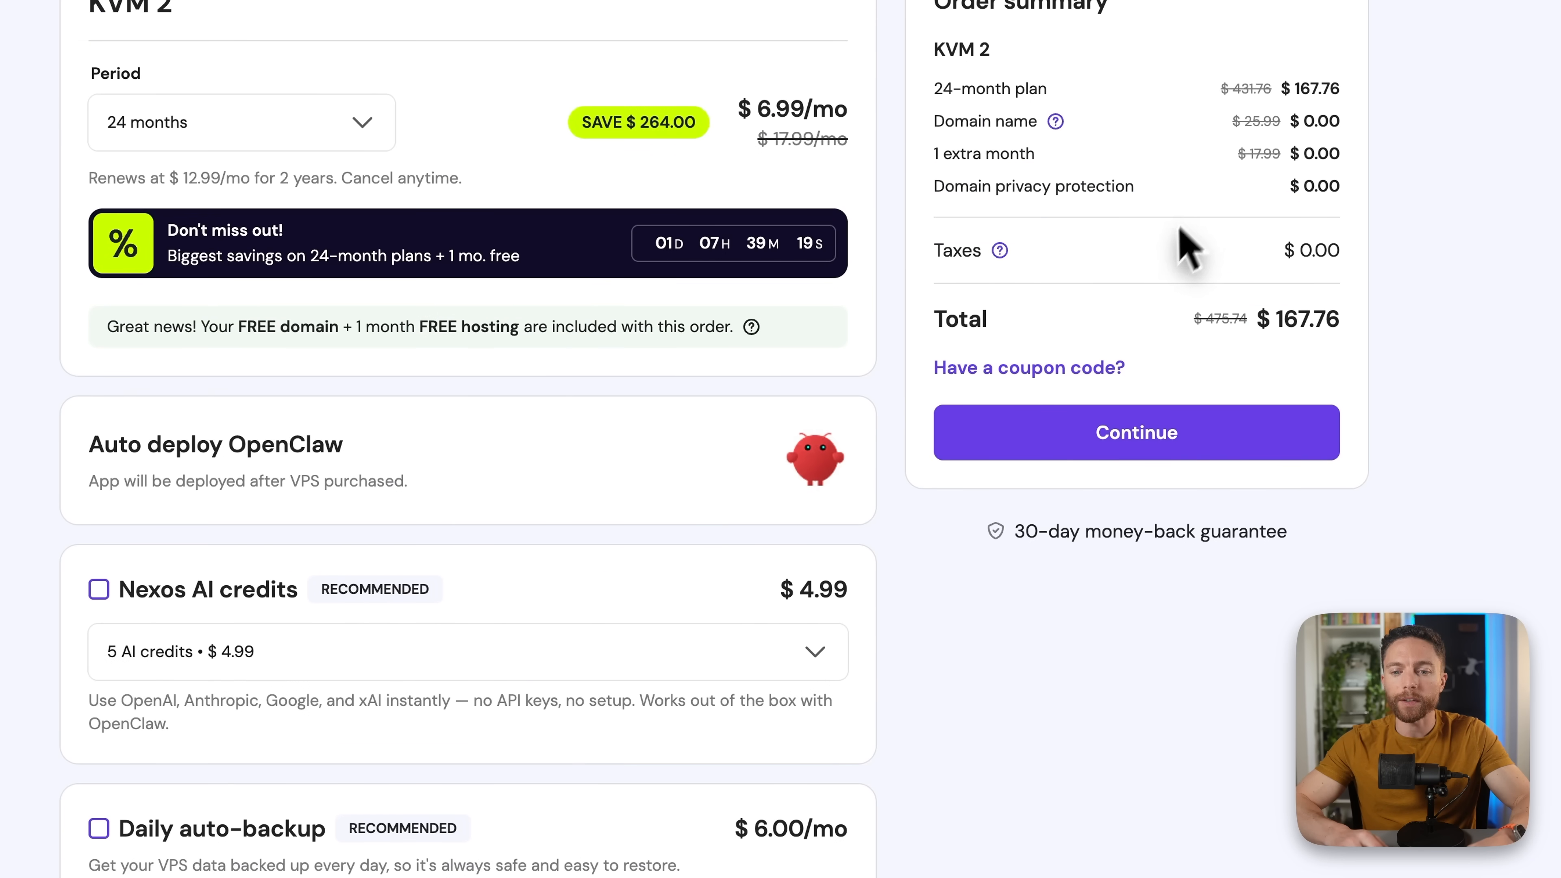
- Enter a coupon code for the KVM 2 order and continue to billing
left_click(1053, 368)
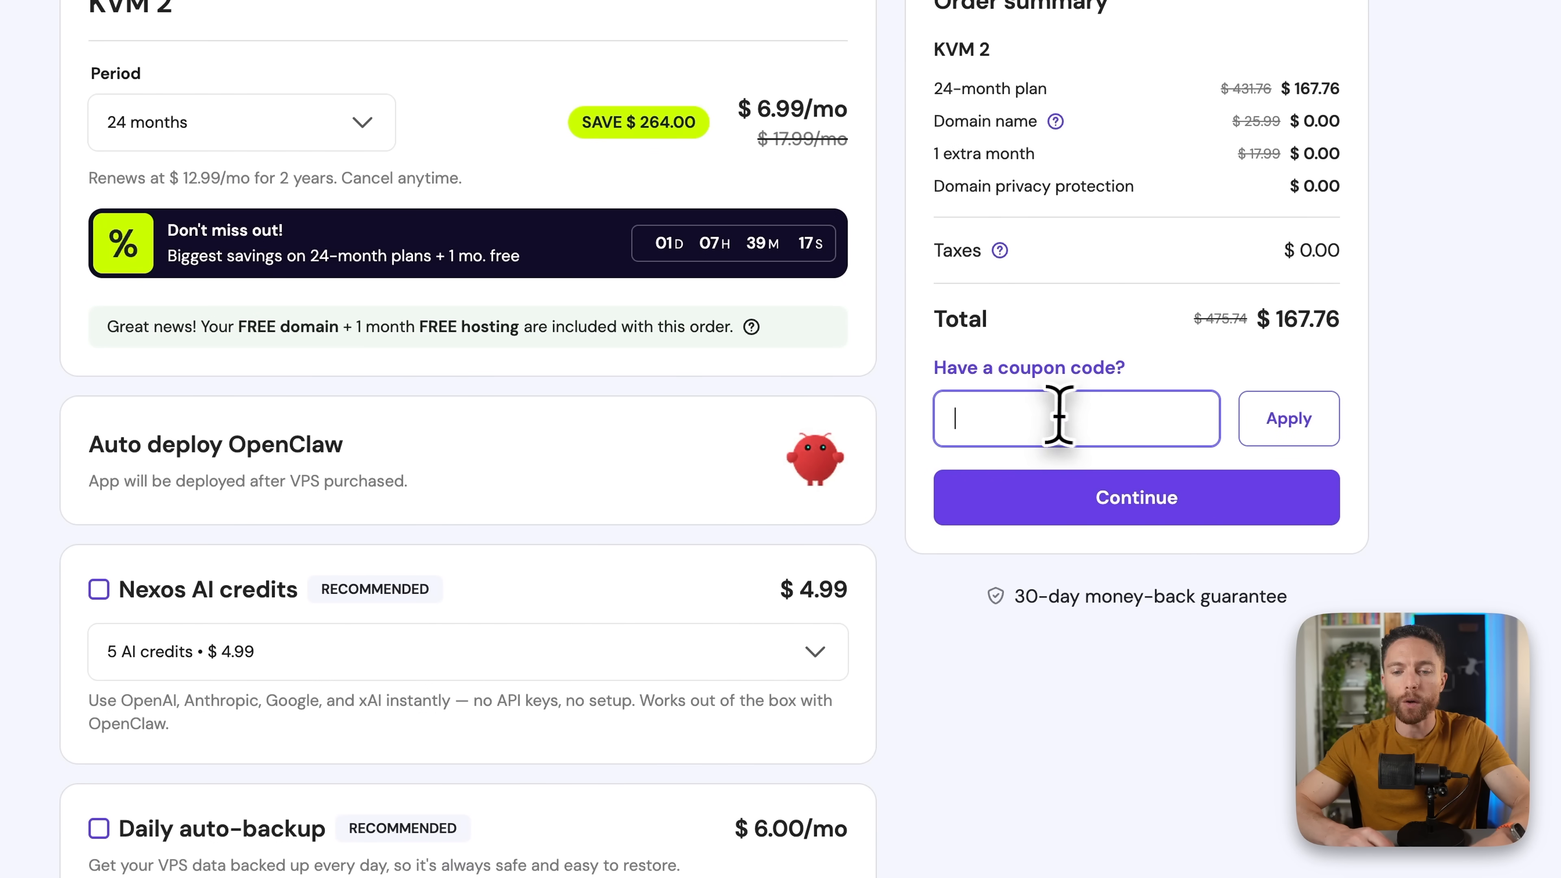
type("PAULJ")
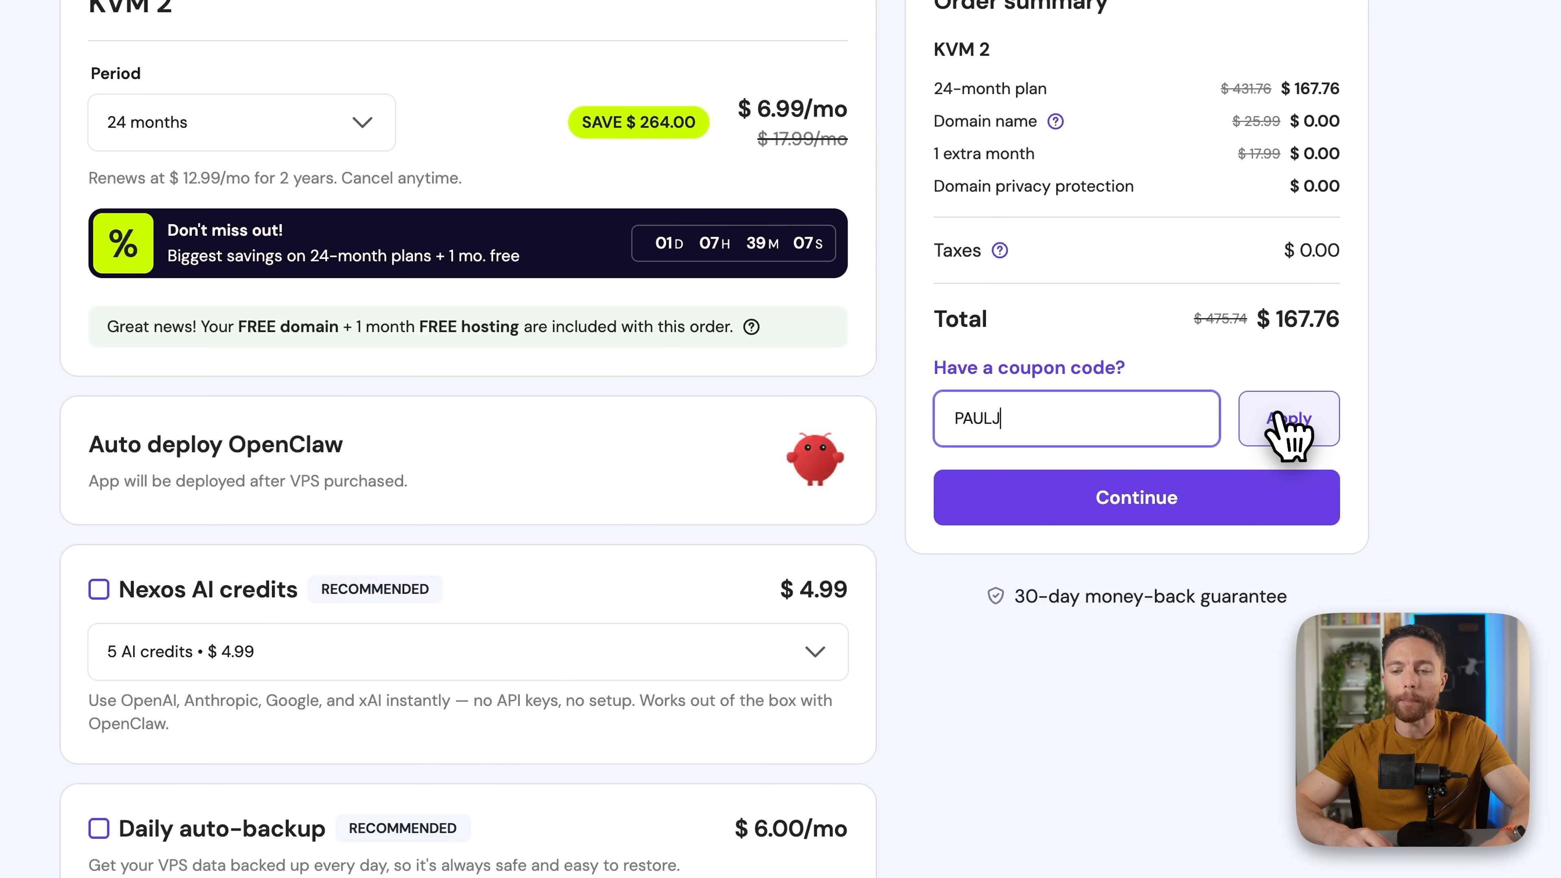
left_click(1225, 492)
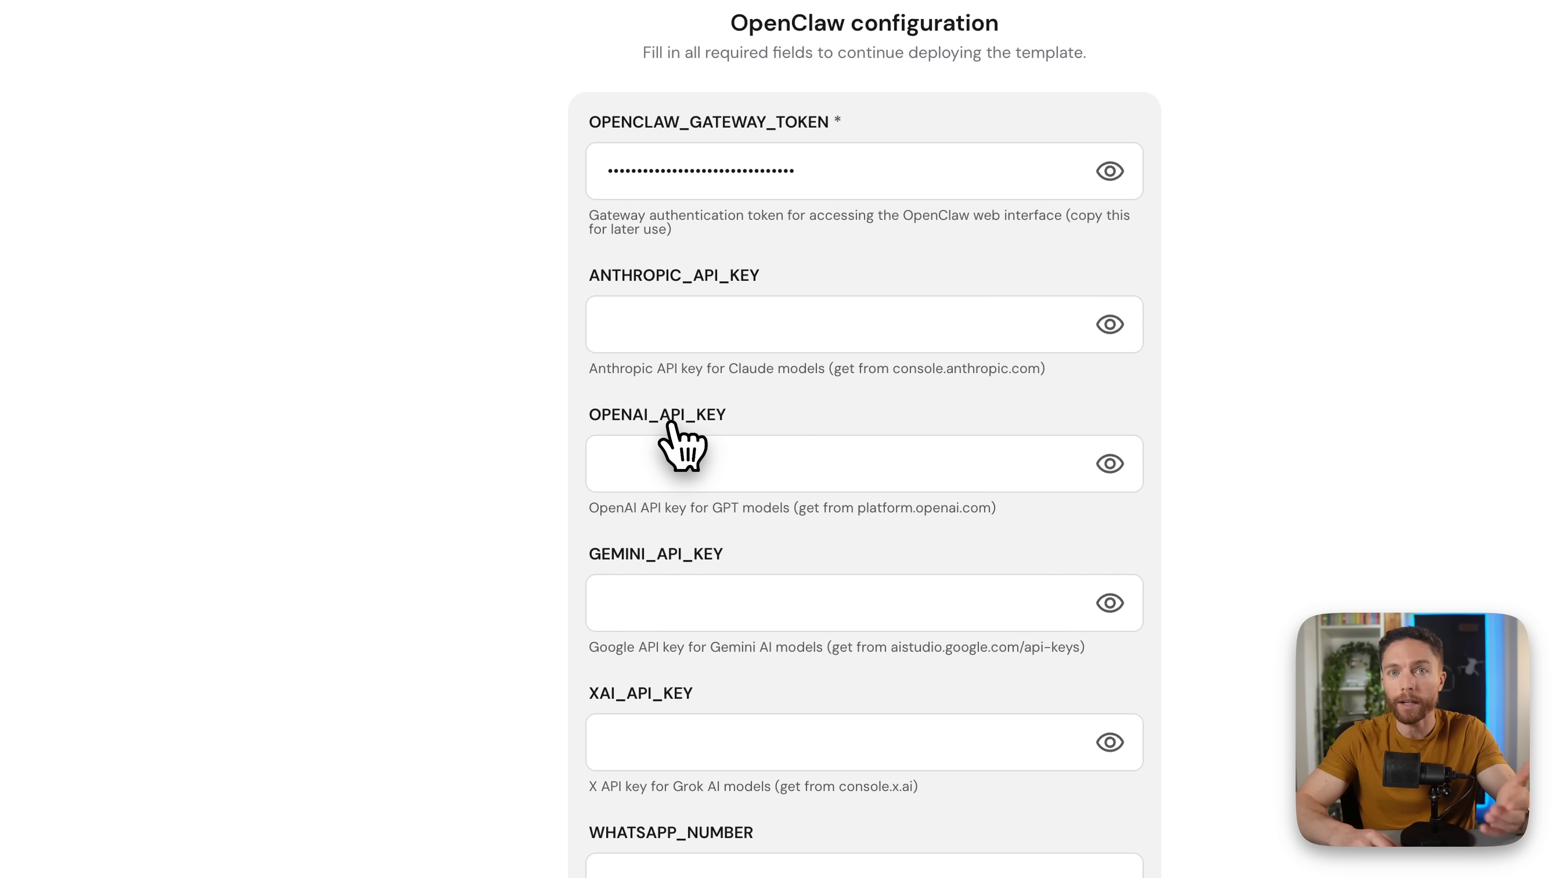
- Open platform.openai.com in a new tab, keeping the OpenClaw configuration form open
left_click_drag(856, 507, 991, 507)
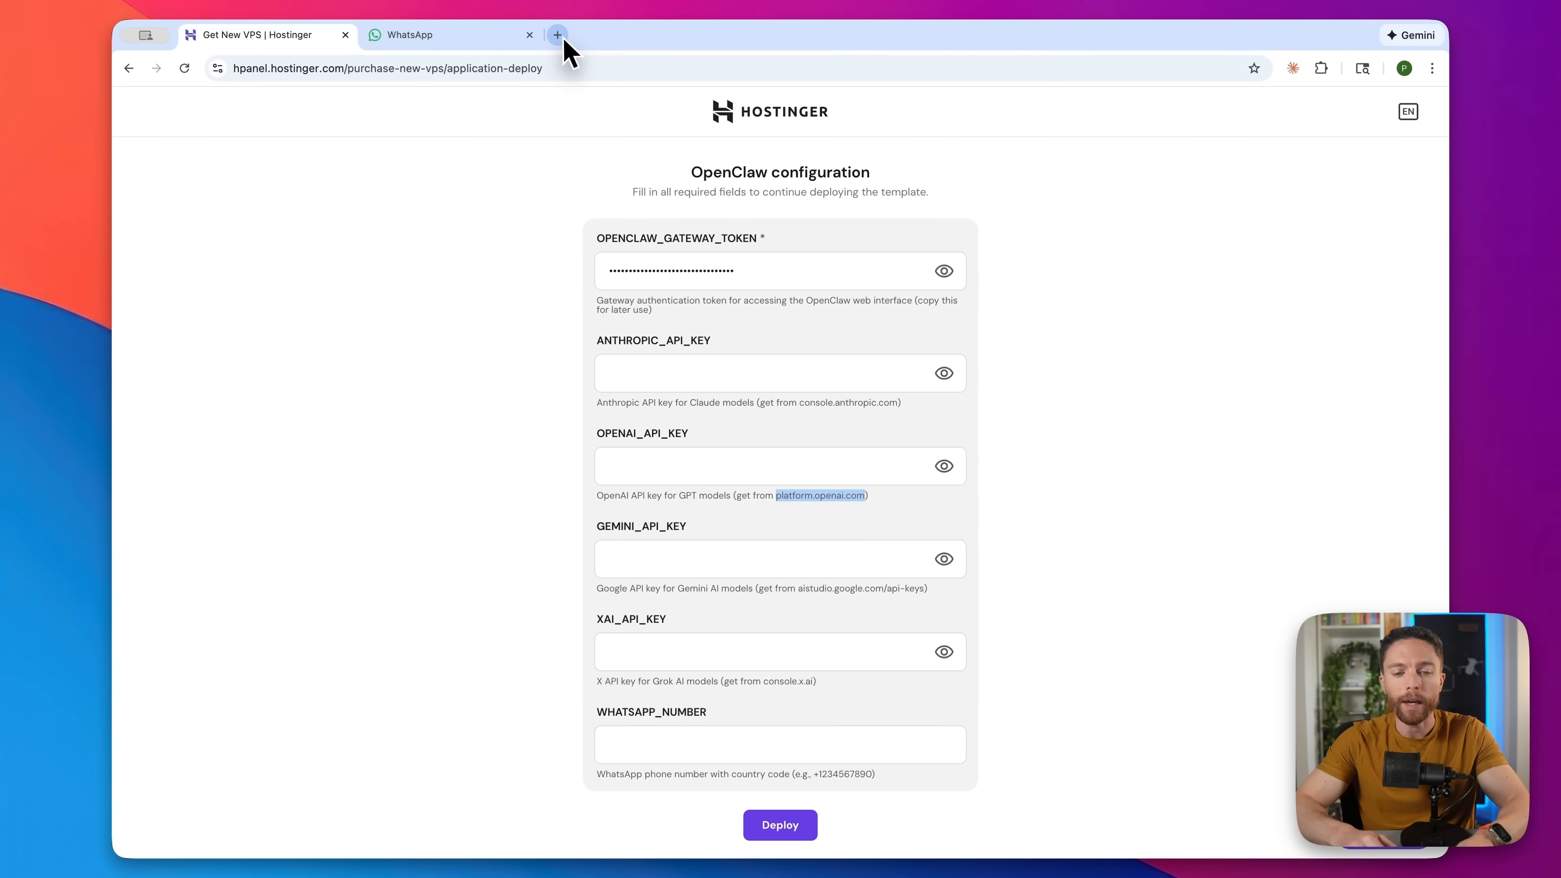
left_click(558, 35)
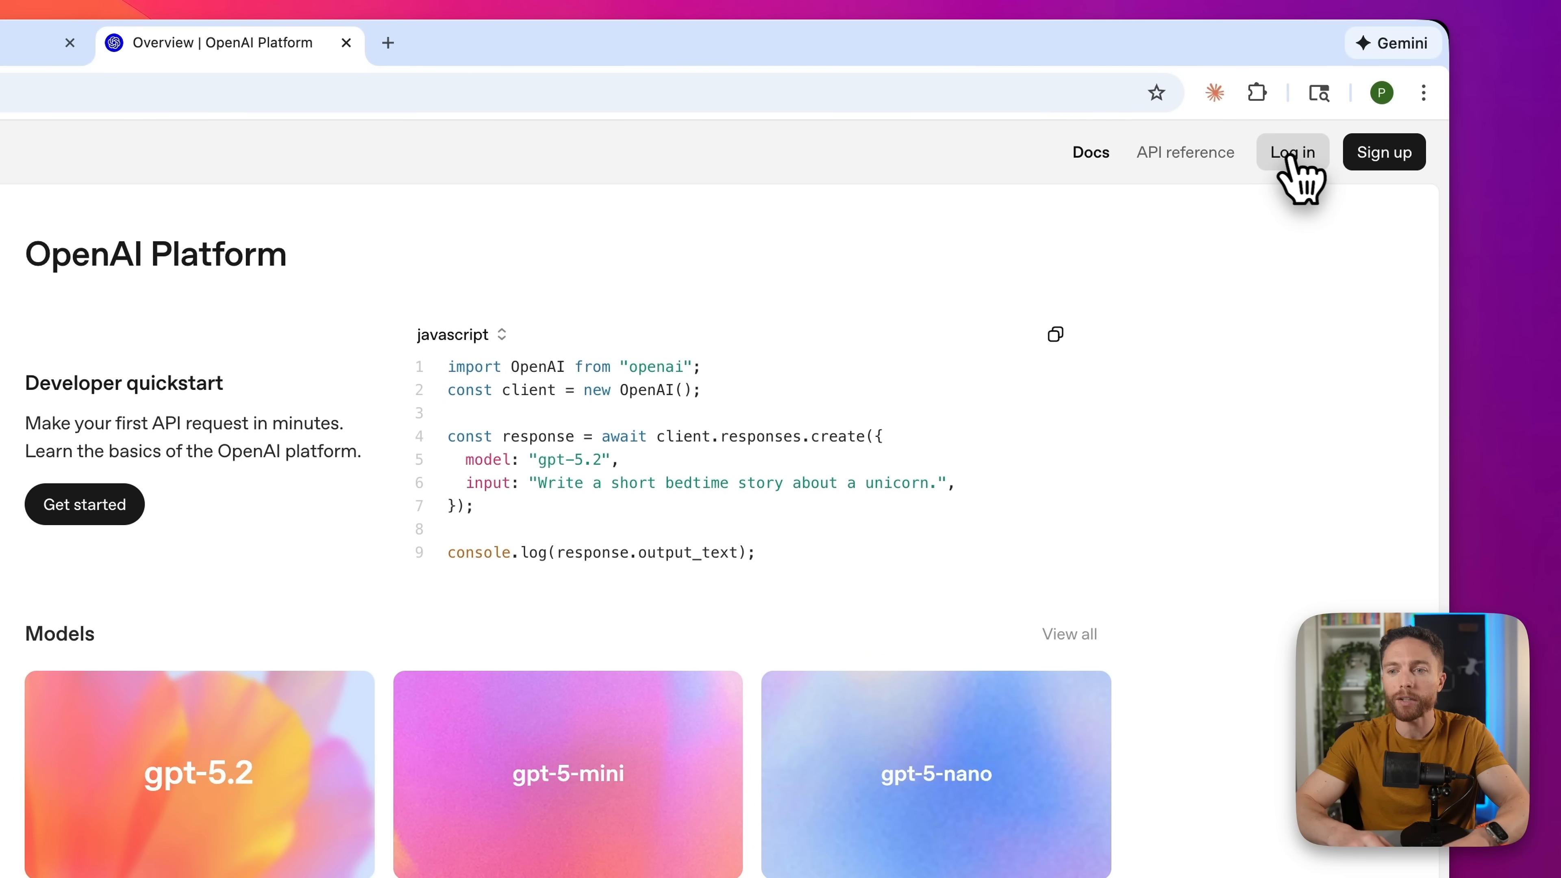
- Log in to the OpenAI Platform and go to the API keys page
left_click(1294, 157)
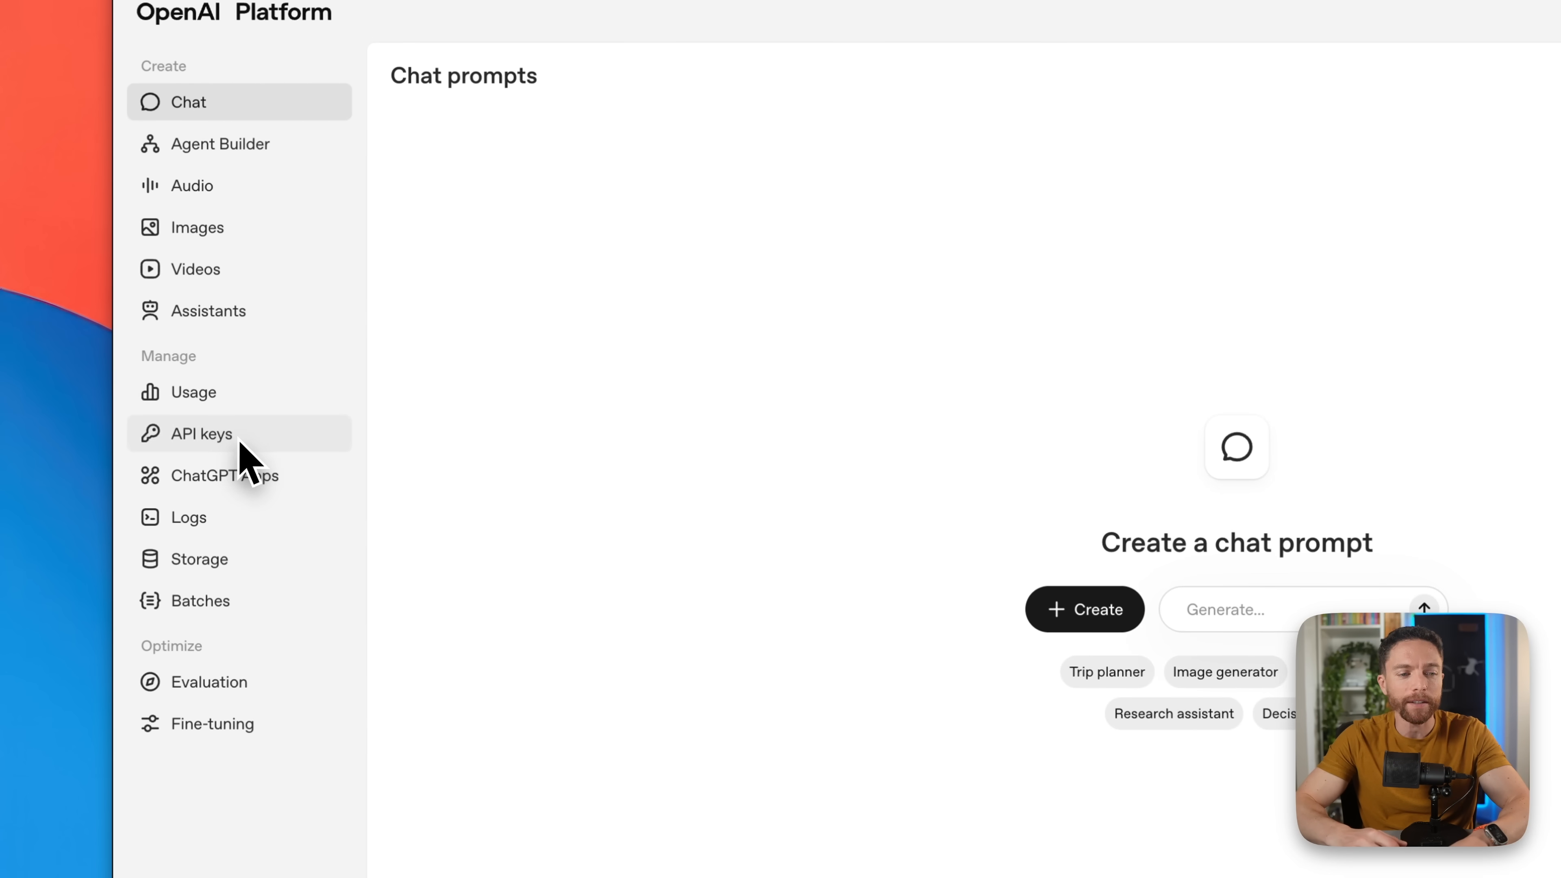
left_click(240, 440)
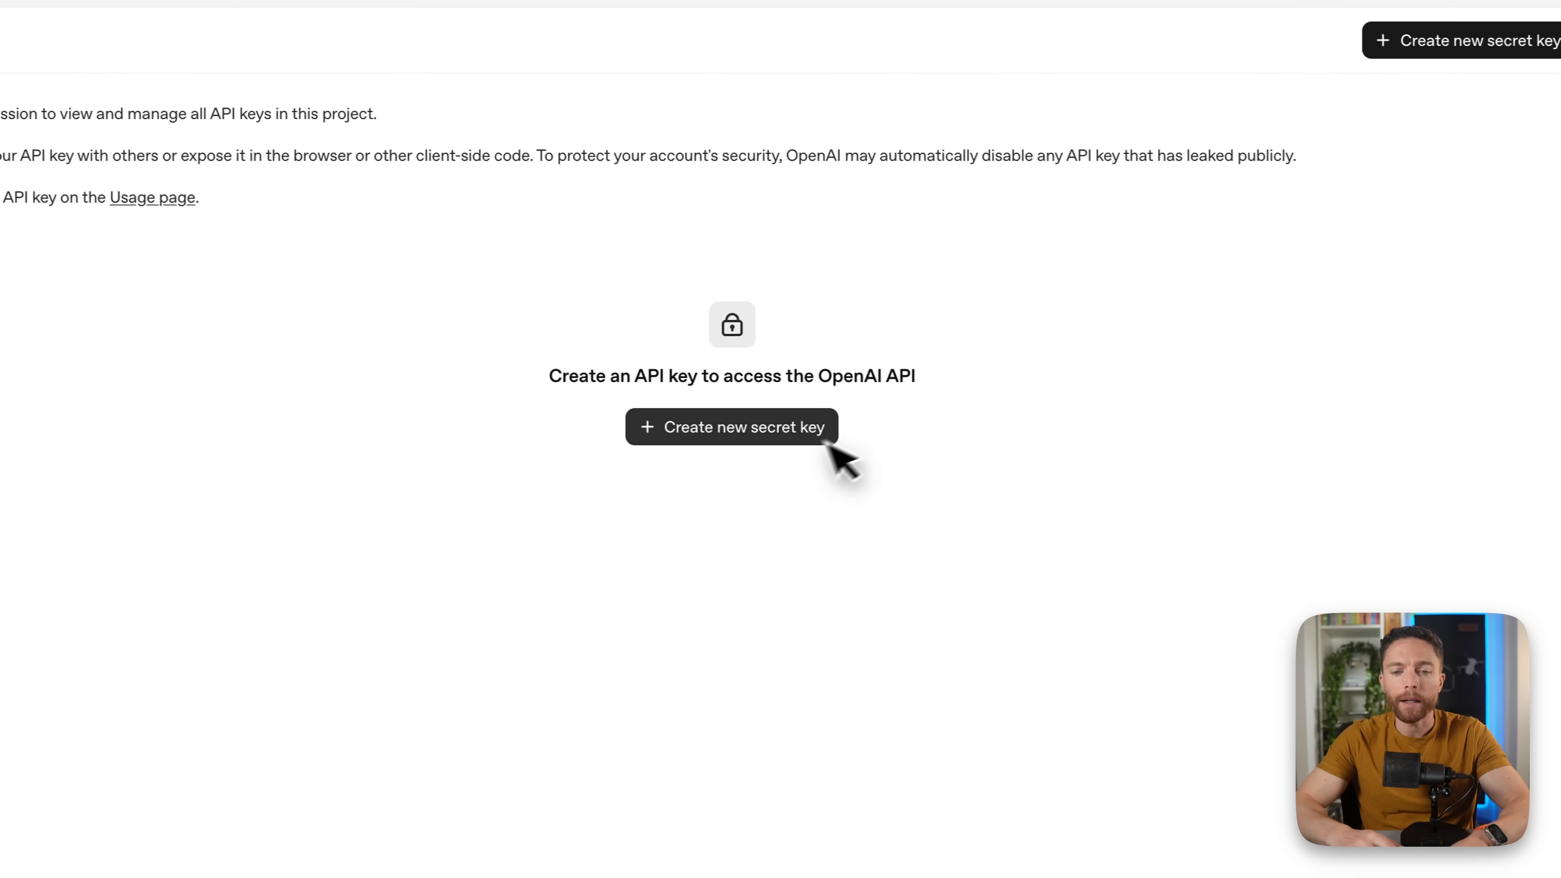
- Create a secret key named OpenClaw and close the save-your-key dialog
left_click(784, 438)
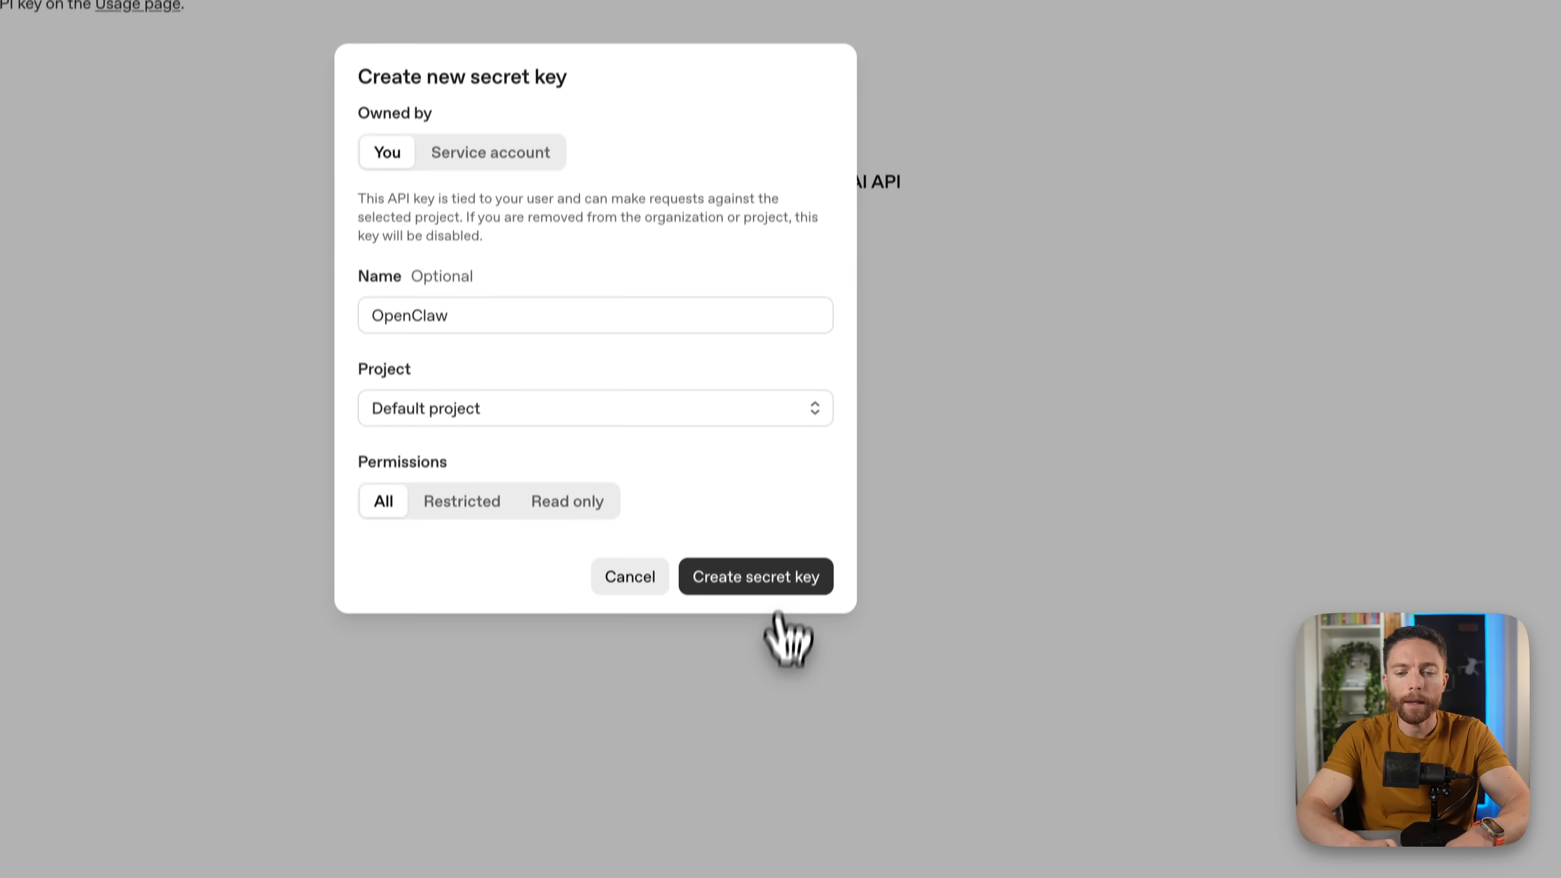
left_click(779, 534)
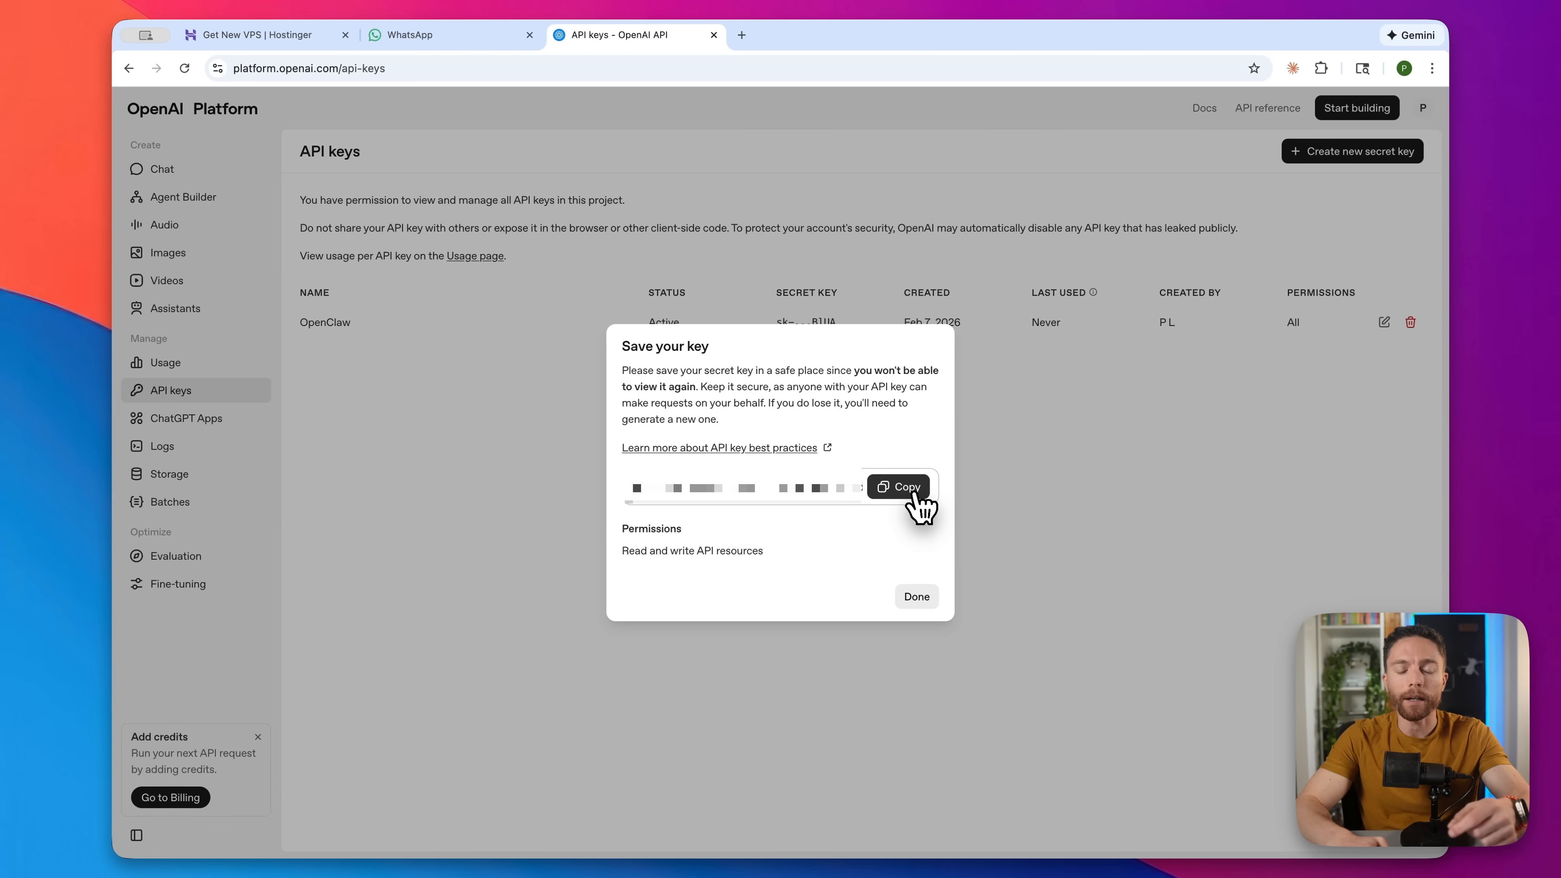
left_click(928, 600)
- Paste the OpenAI key into OPENAI_API_KEY and deploy the OpenClaw template
left_click(300, 35)
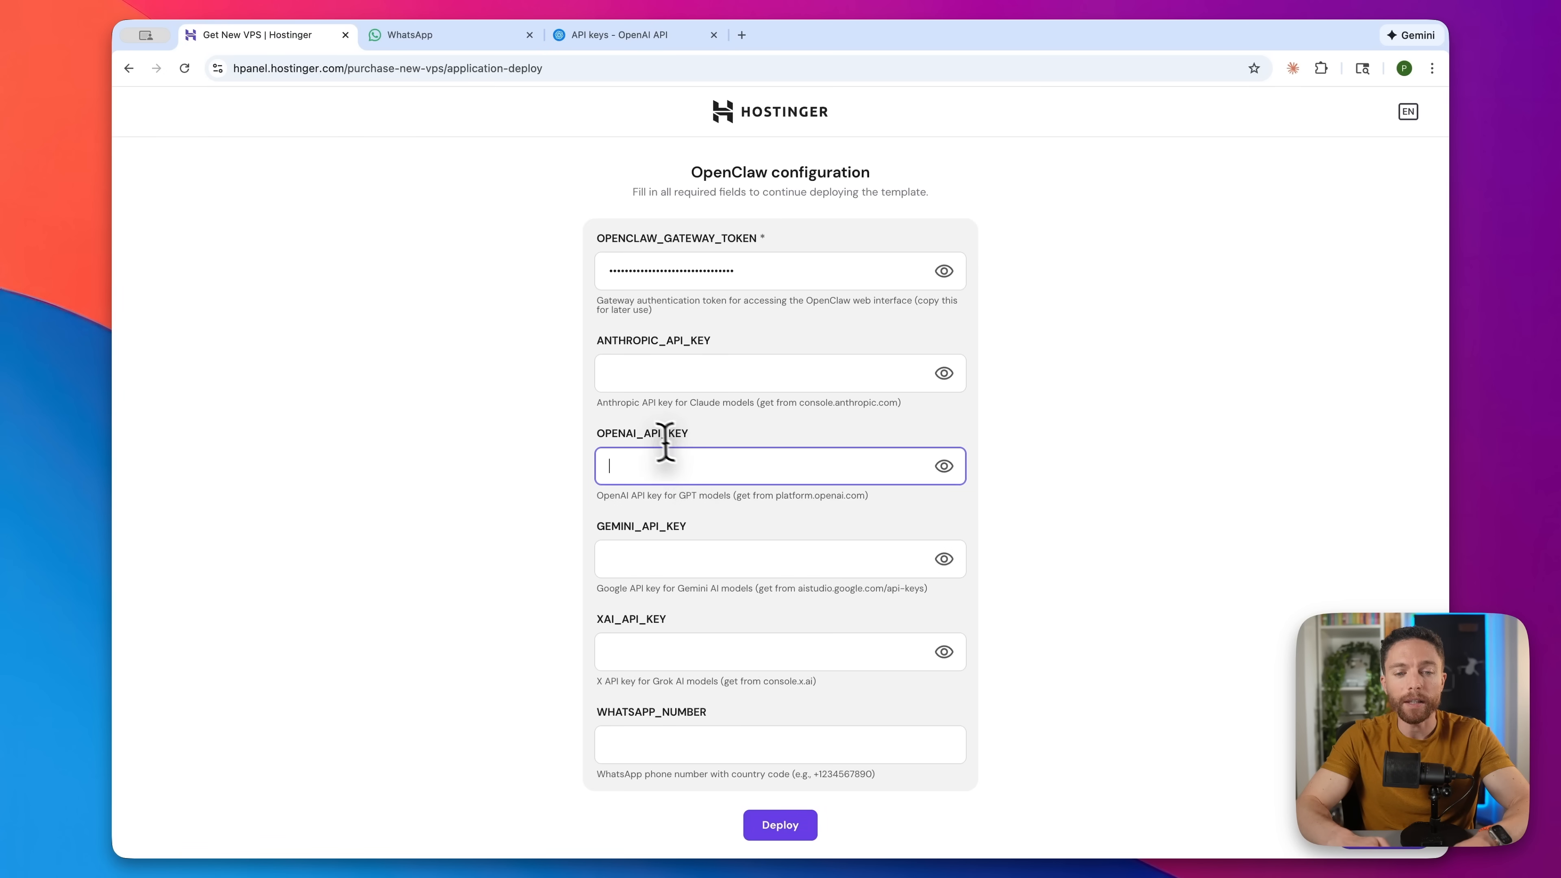
key("super+v")
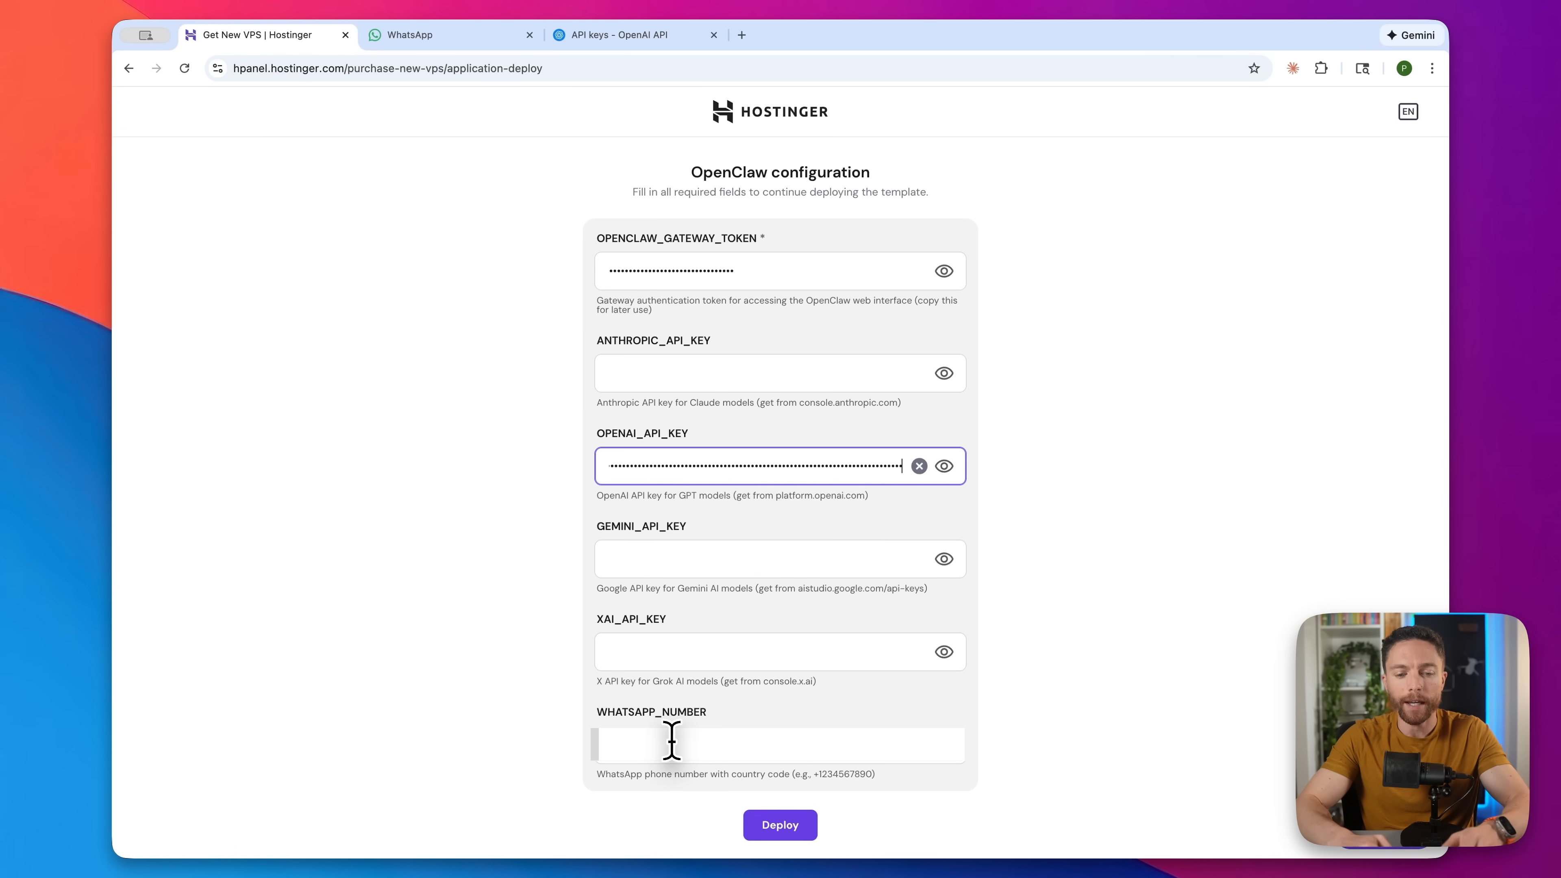
left_click(672, 741)
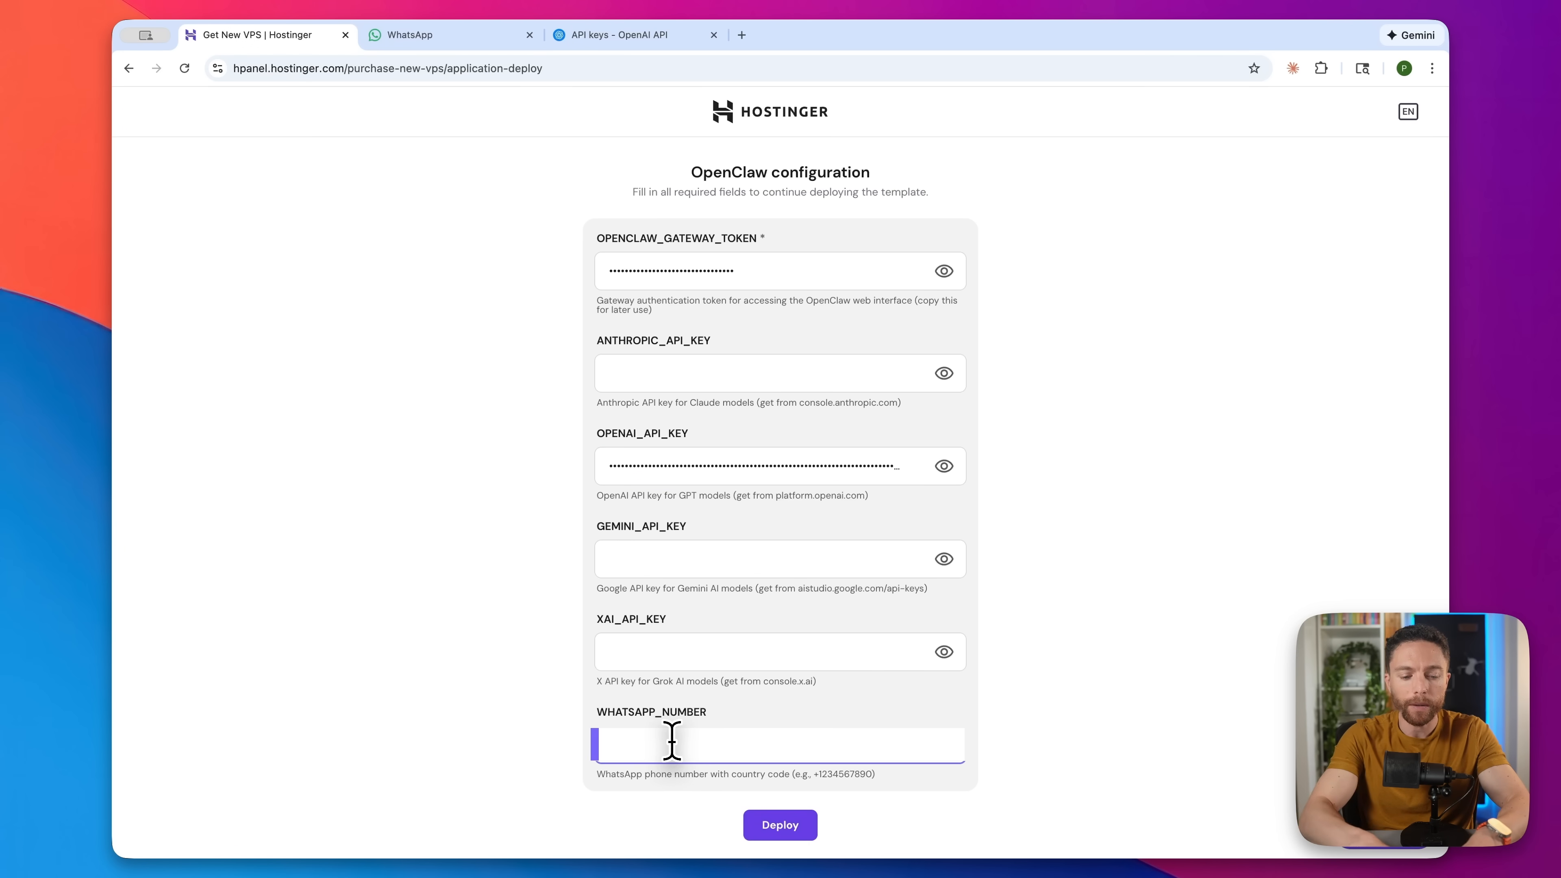
left_click(793, 830)
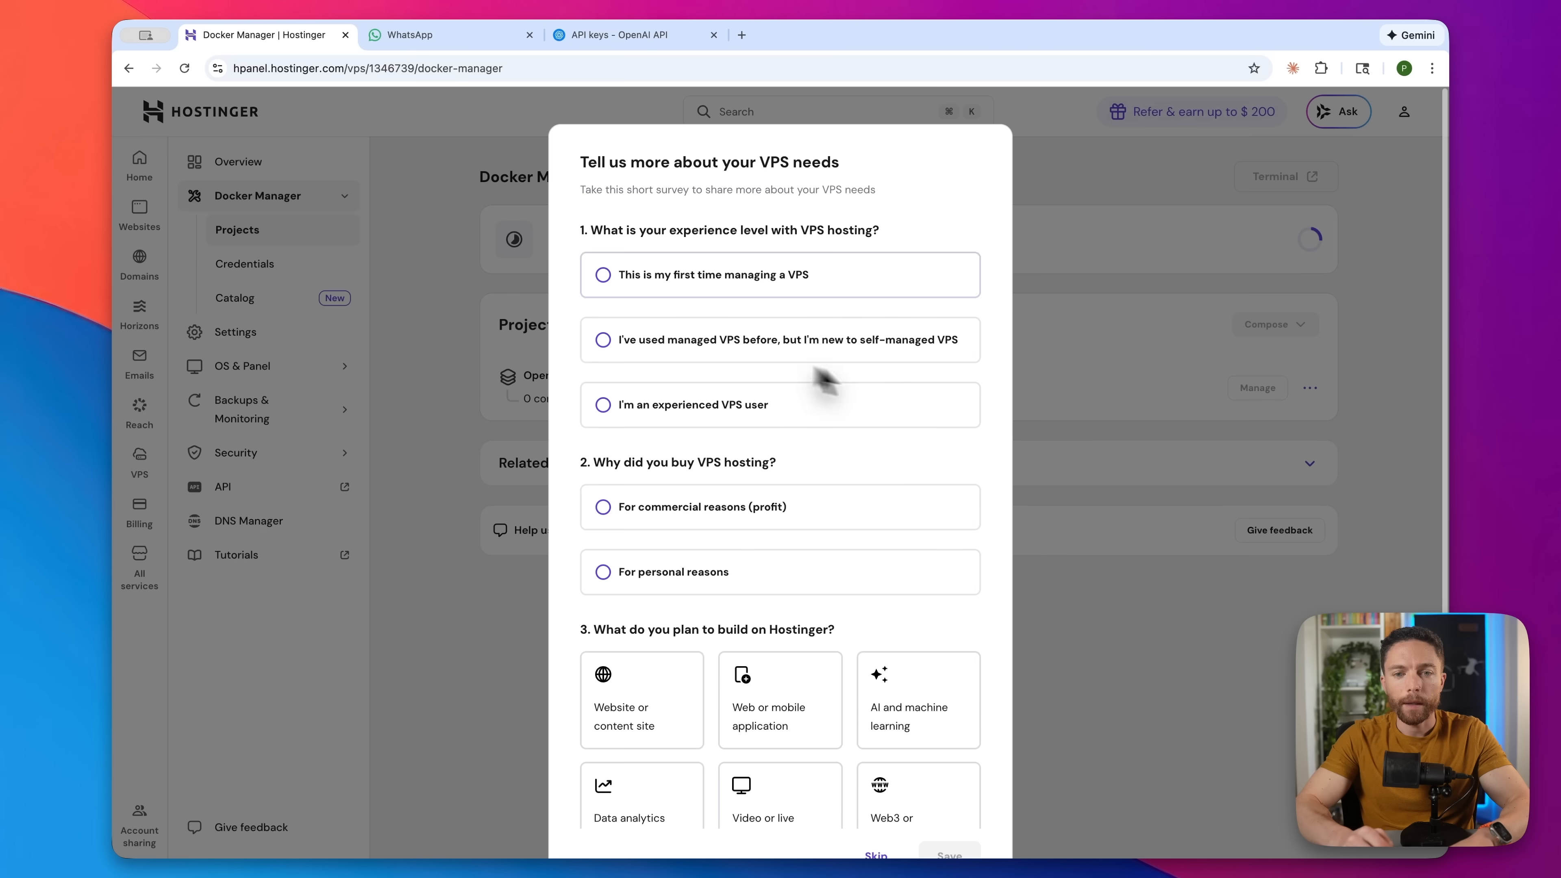
- Skip the VPS-needs survey, then return to the OpenAI API keys tab
scroll(812, 435, "down", 3)
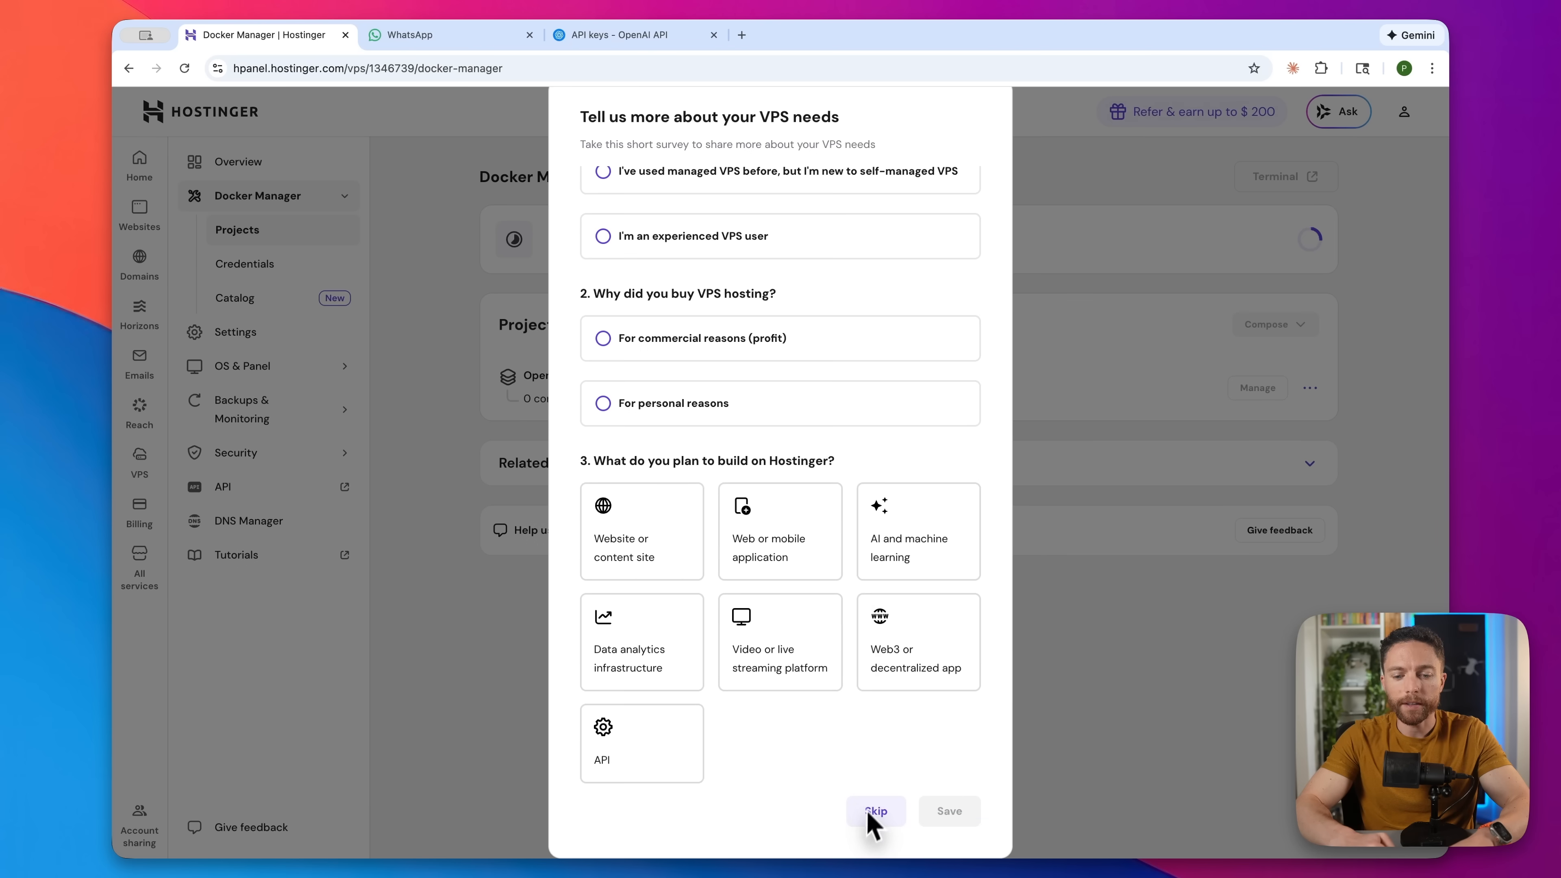
left_click(876, 812)
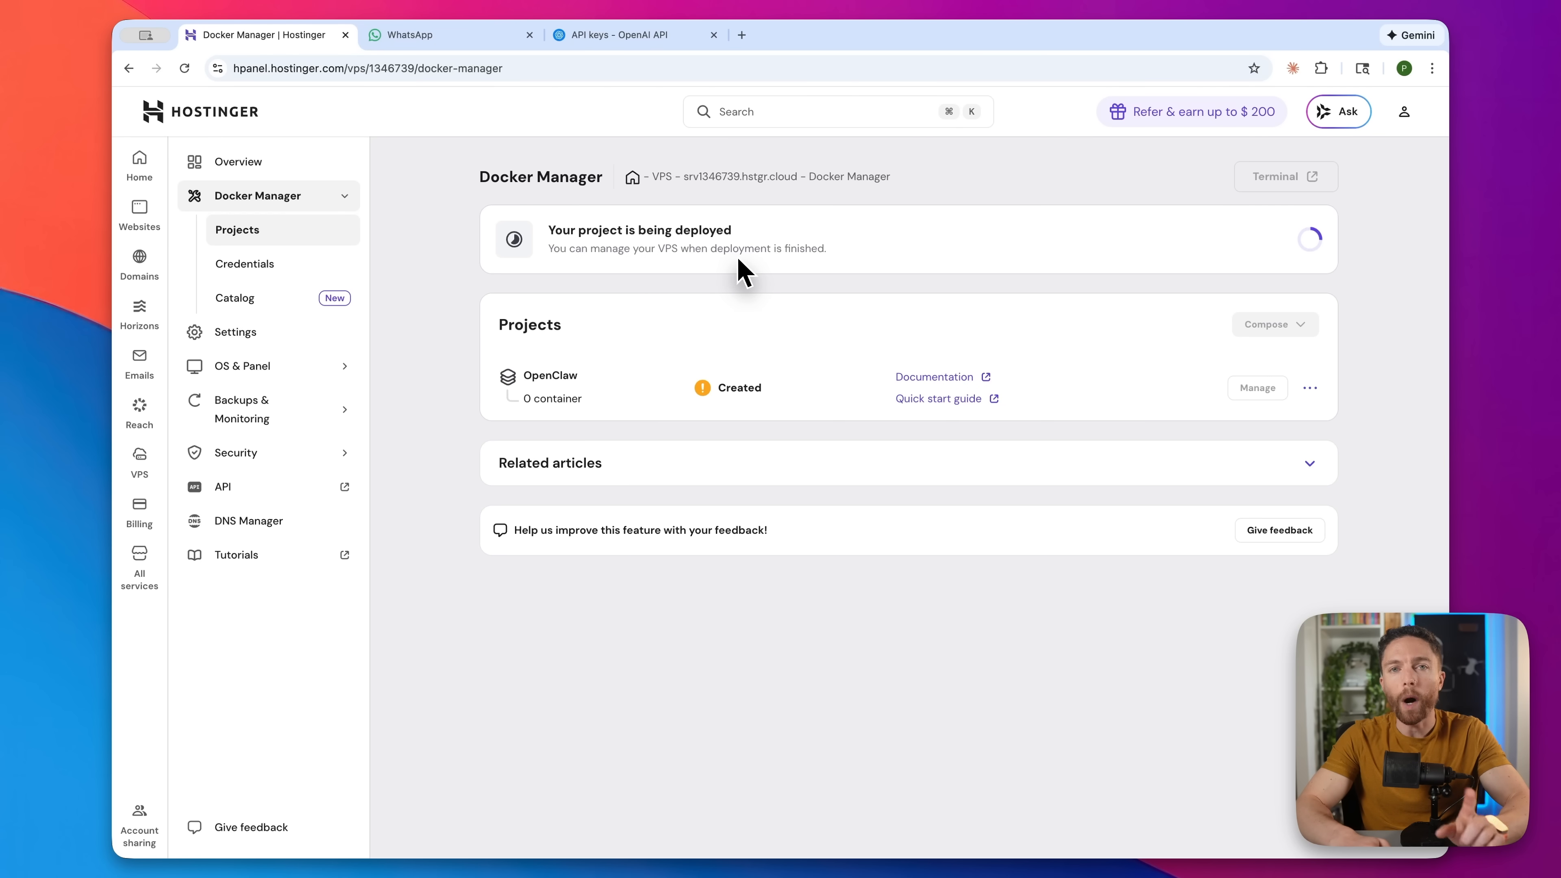
left_click(603, 39)
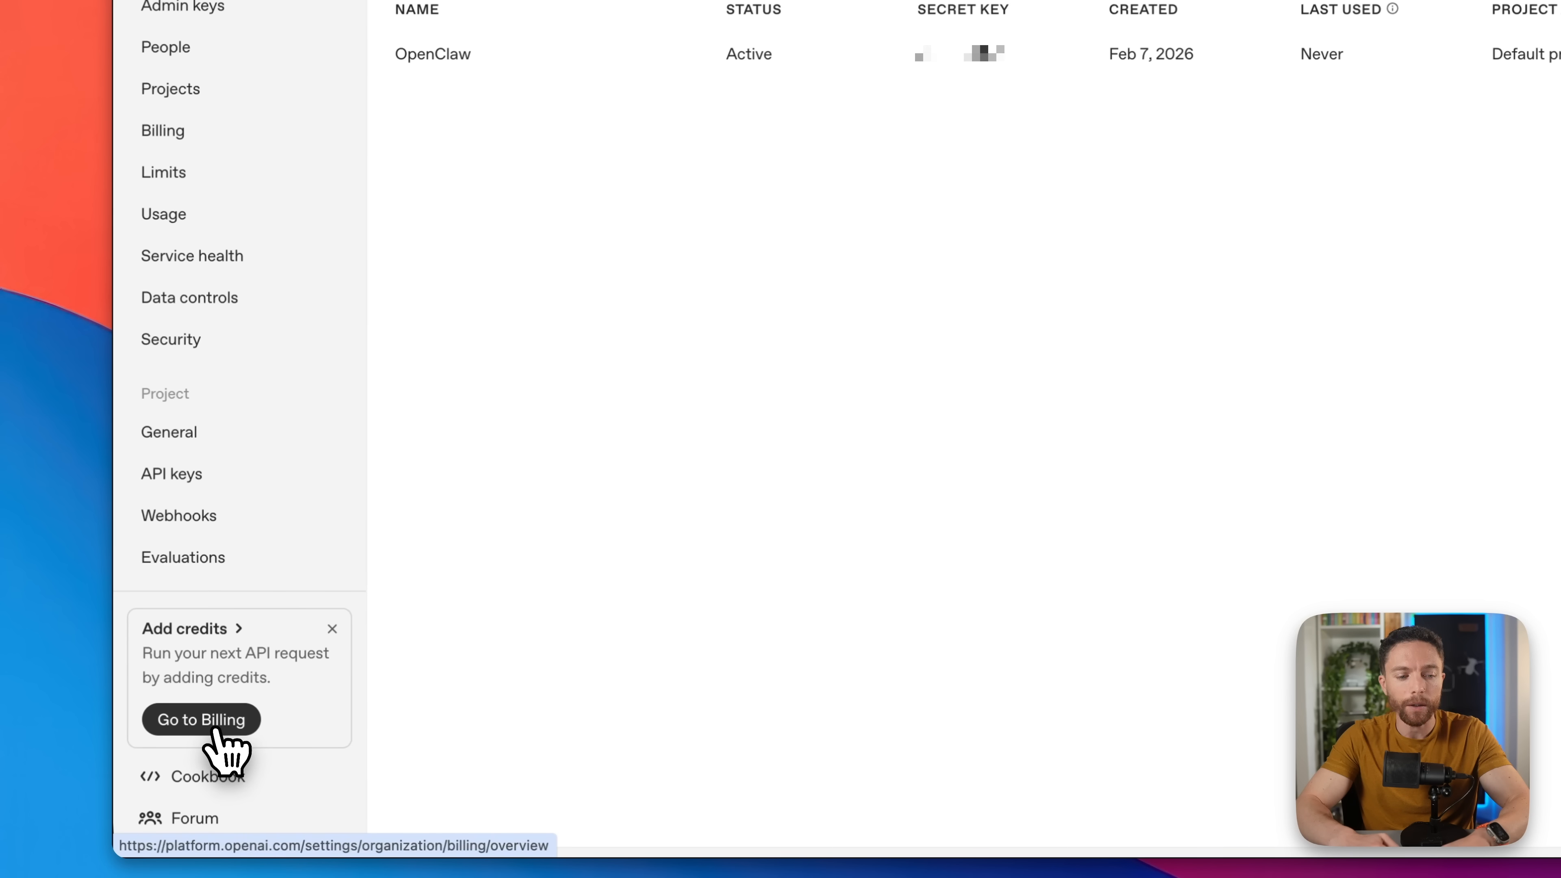
- Open OpenAI billing and start adding payment details to buy credits
left_click(218, 726)
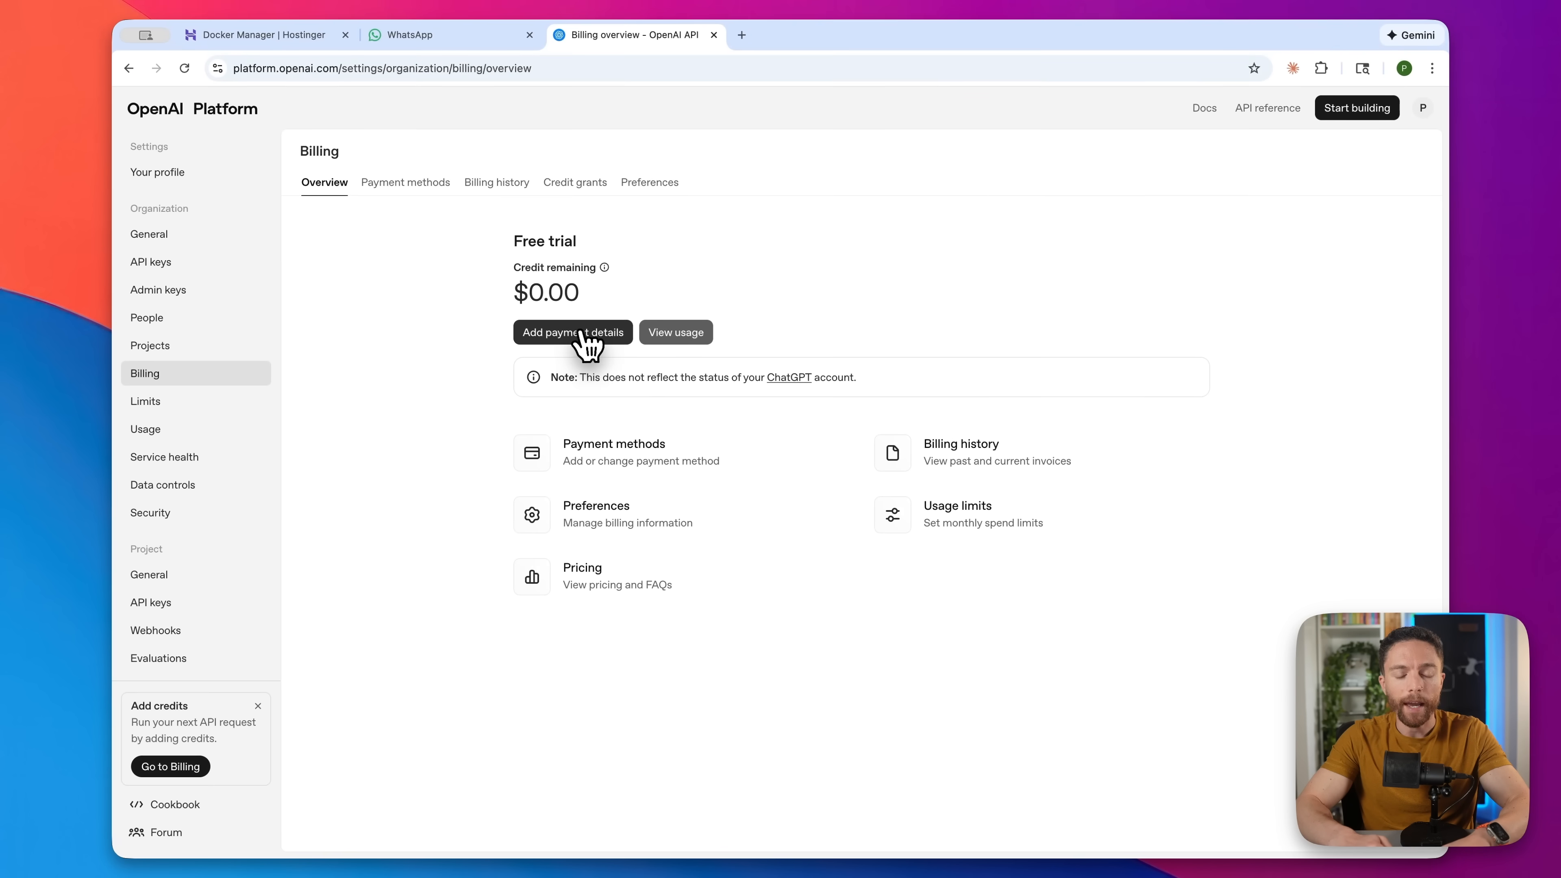
left_click(583, 332)
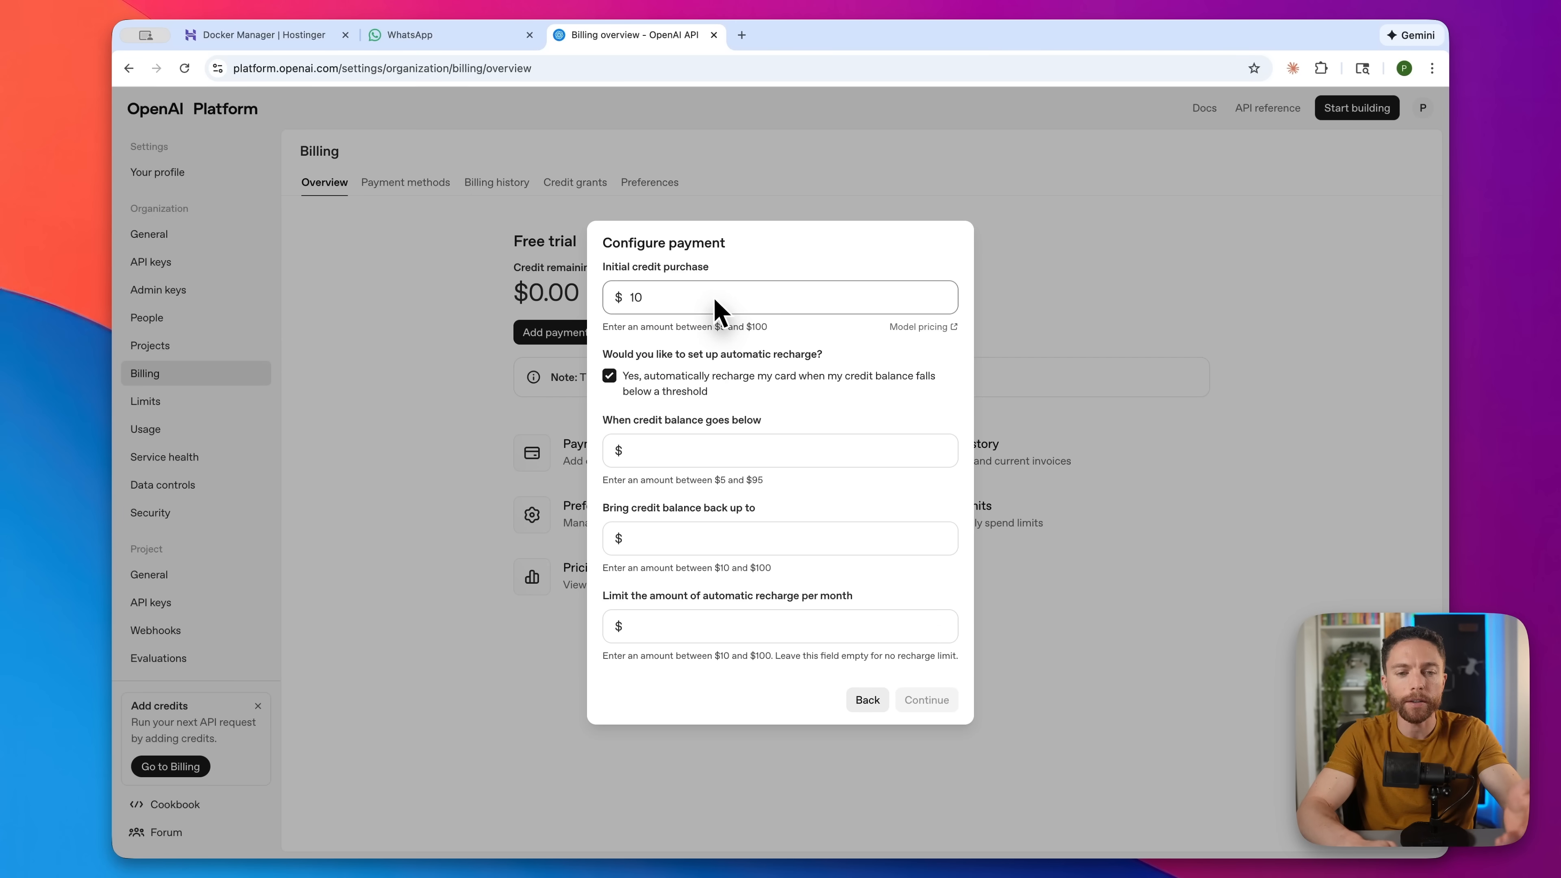
- Buy $25 credit, auto-recharging to $25 below $5, with a $50 monthly limit
key("BackSpace")
type("5")
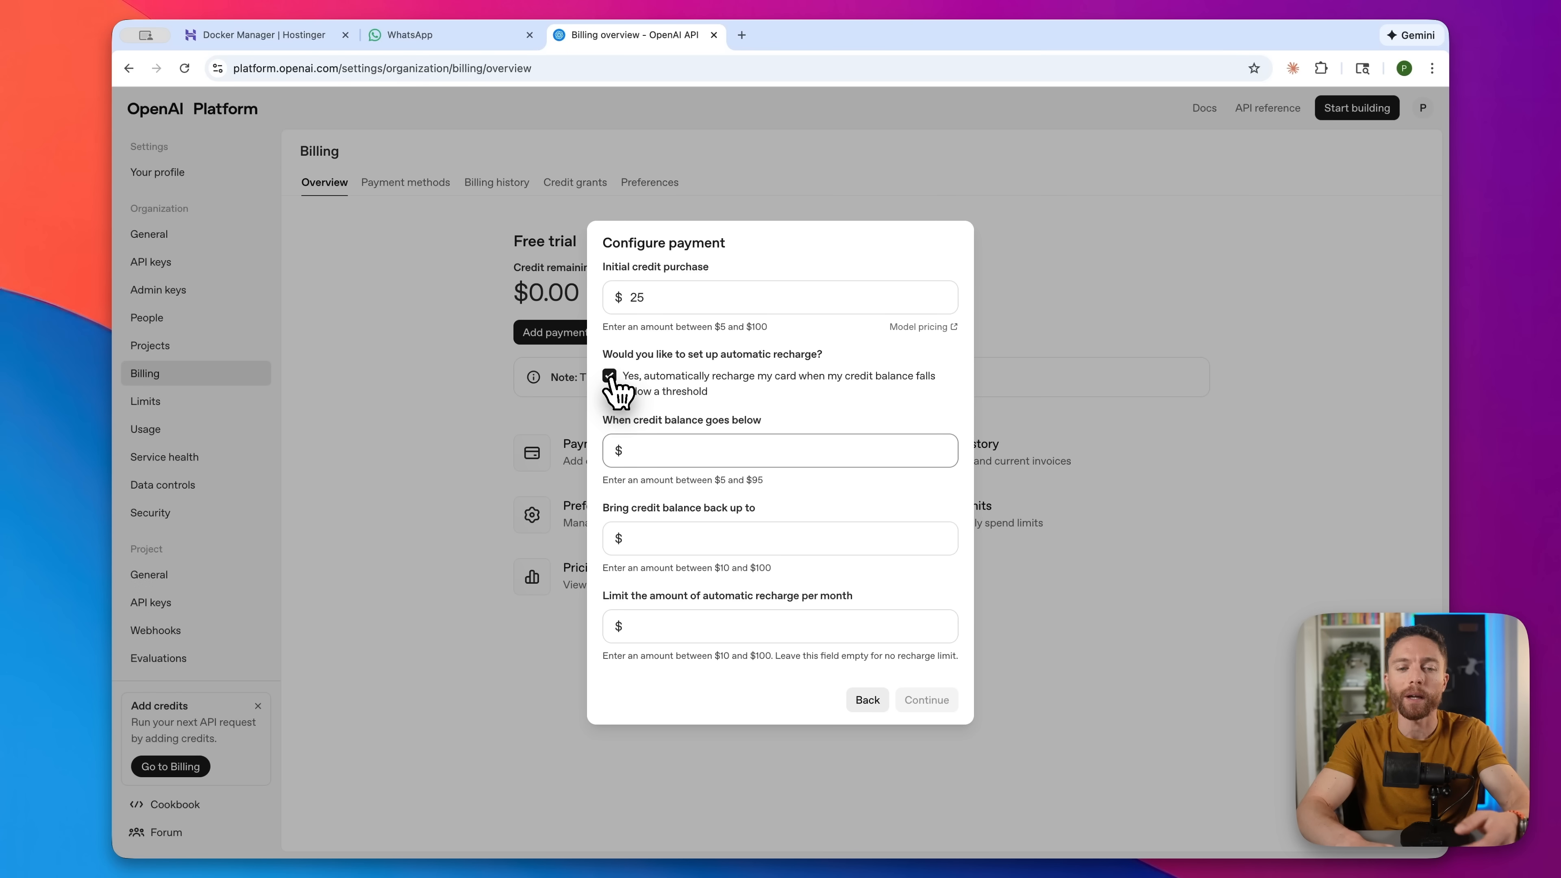
left_click(610, 376)
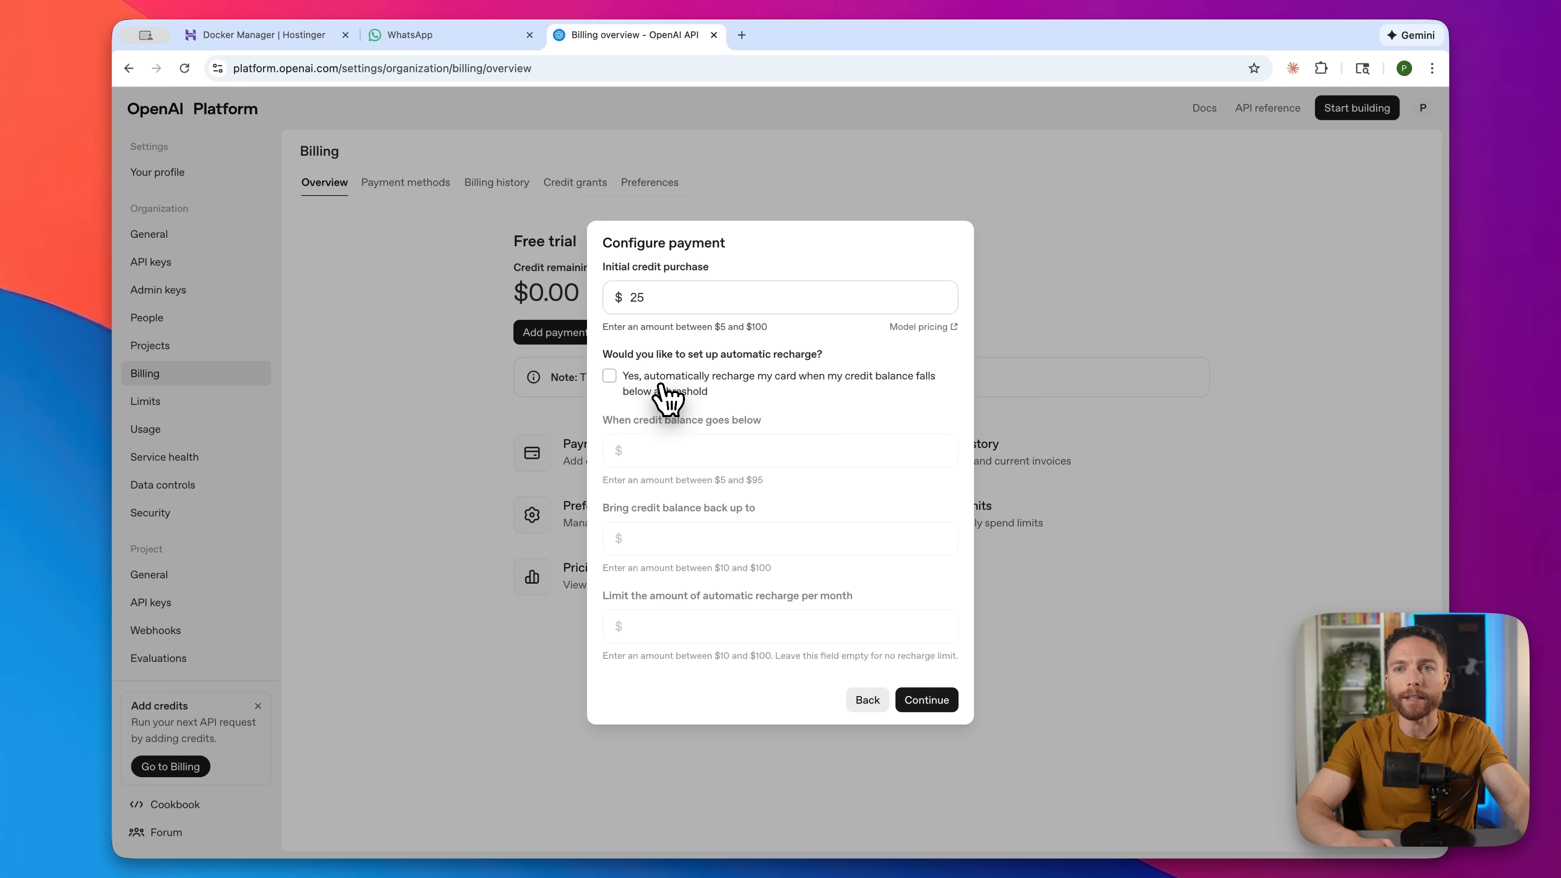
left_click(609, 376)
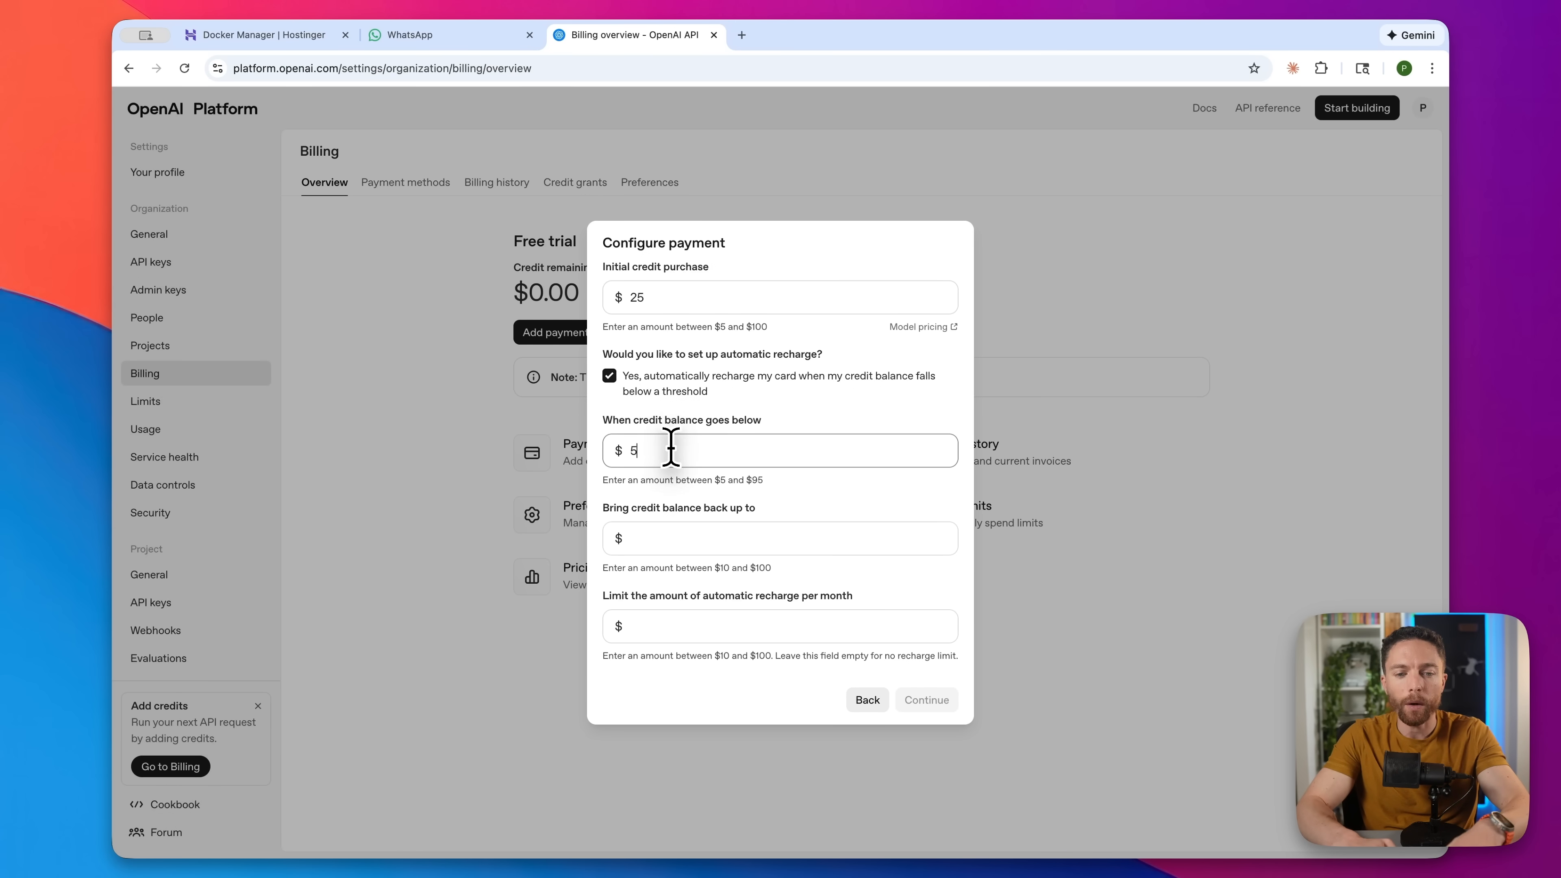
left_click(675, 538)
type("25")
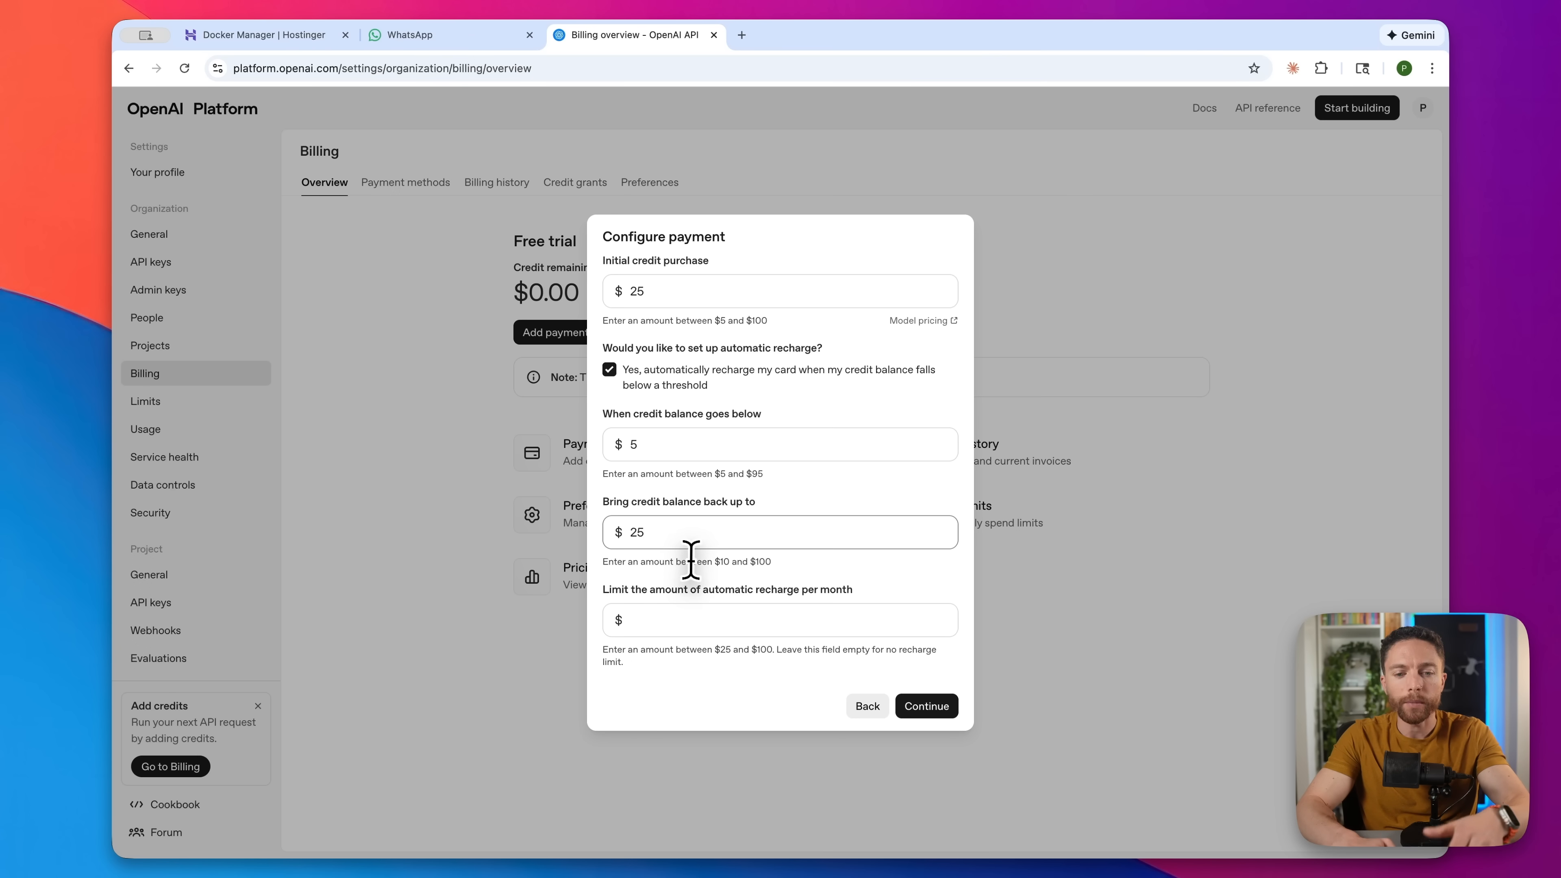
left_click(687, 623)
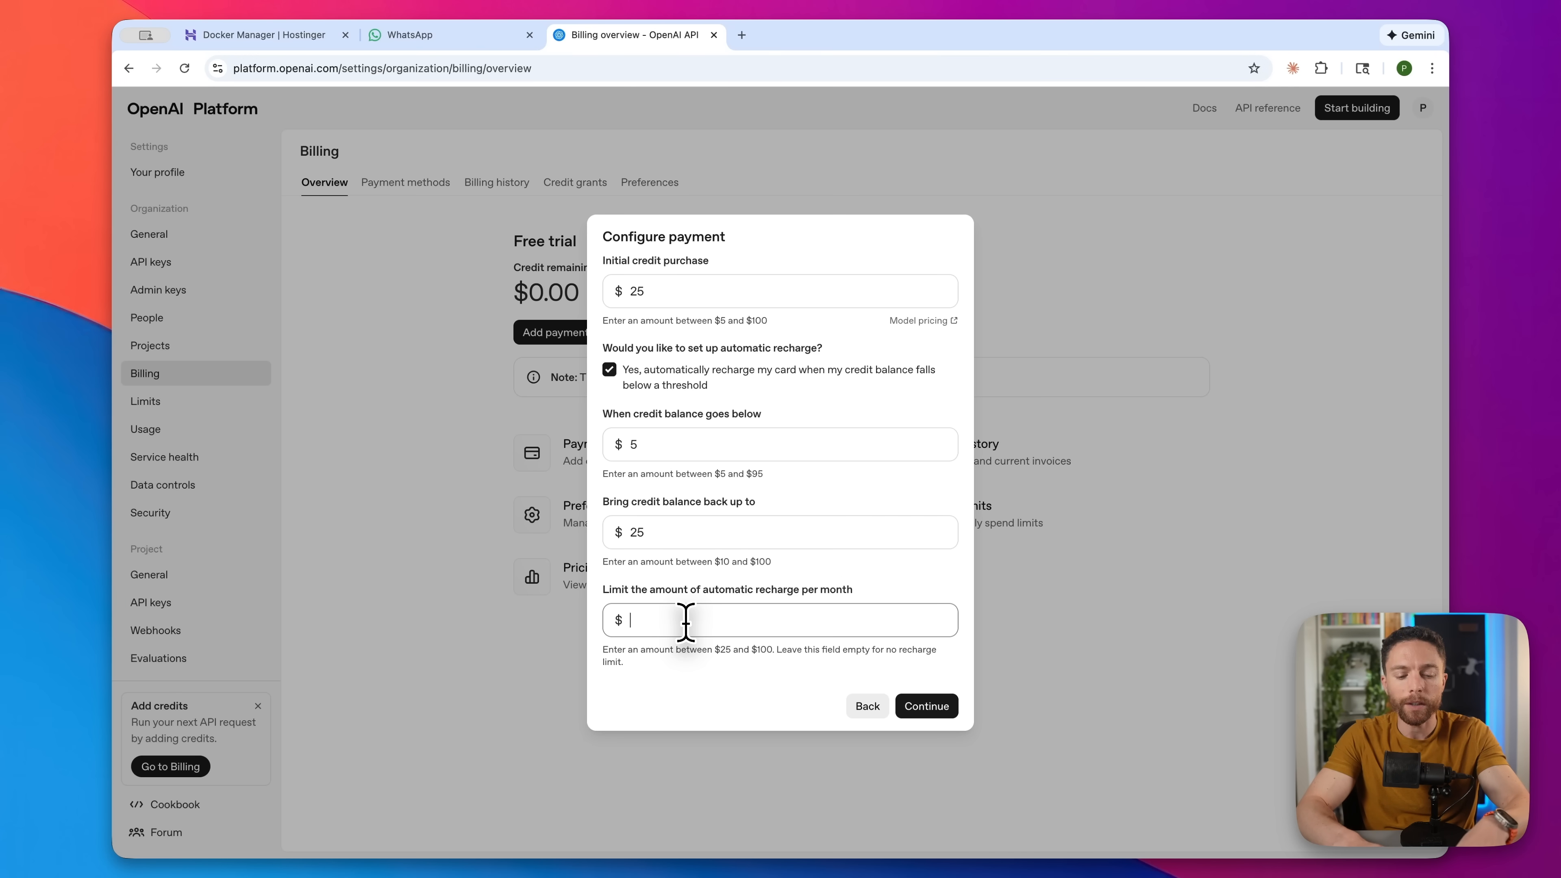
type("50")
left_click(716, 673)
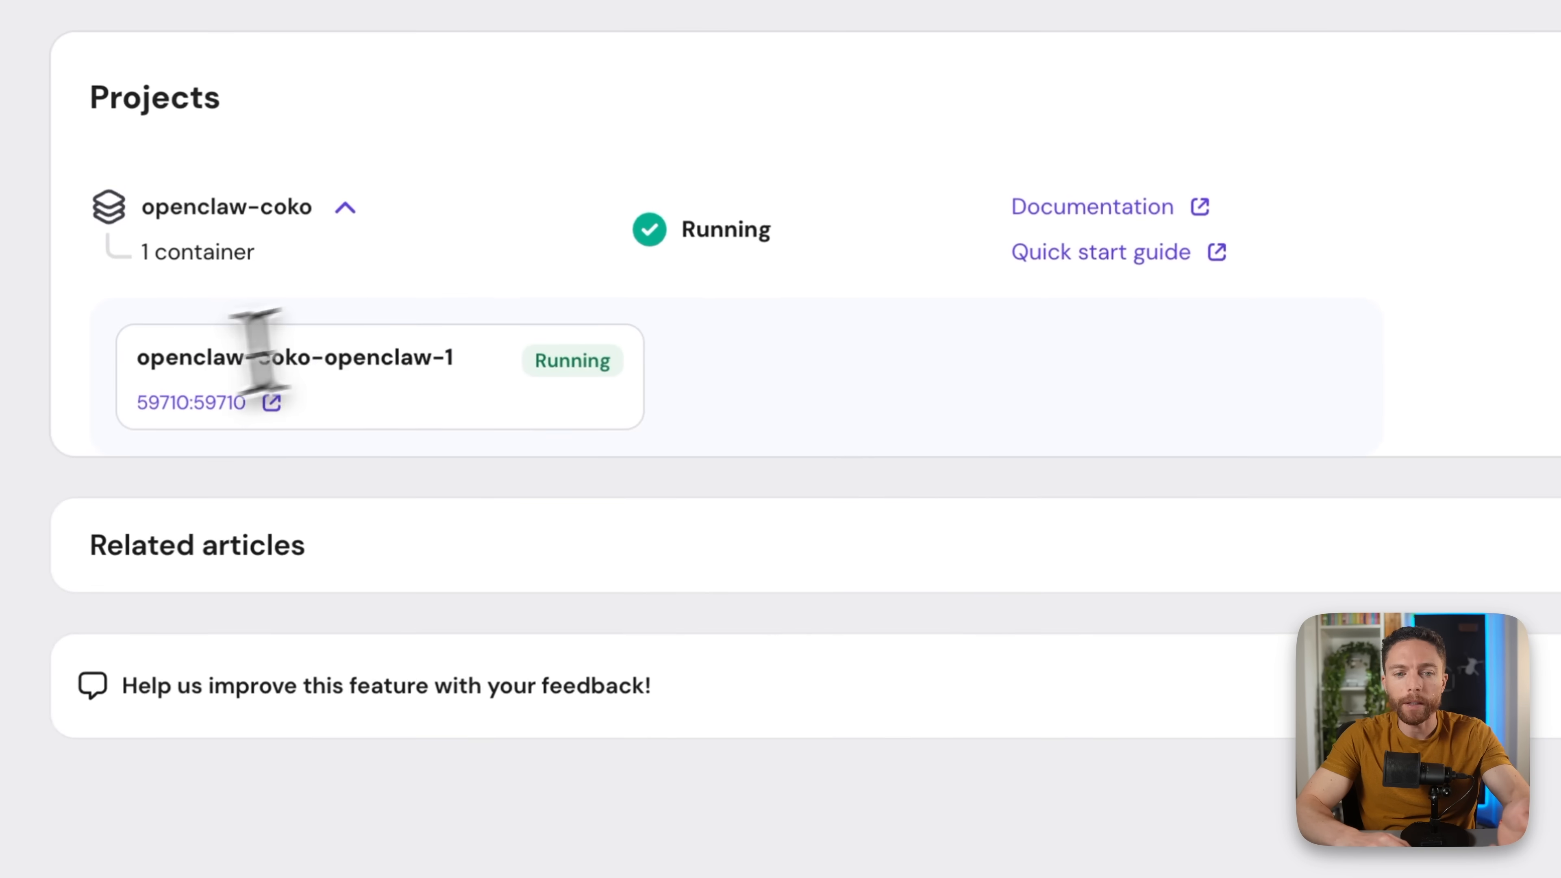
- Expand the openclaw-coko project and open its web interface on port 59710
left_click(345, 208)
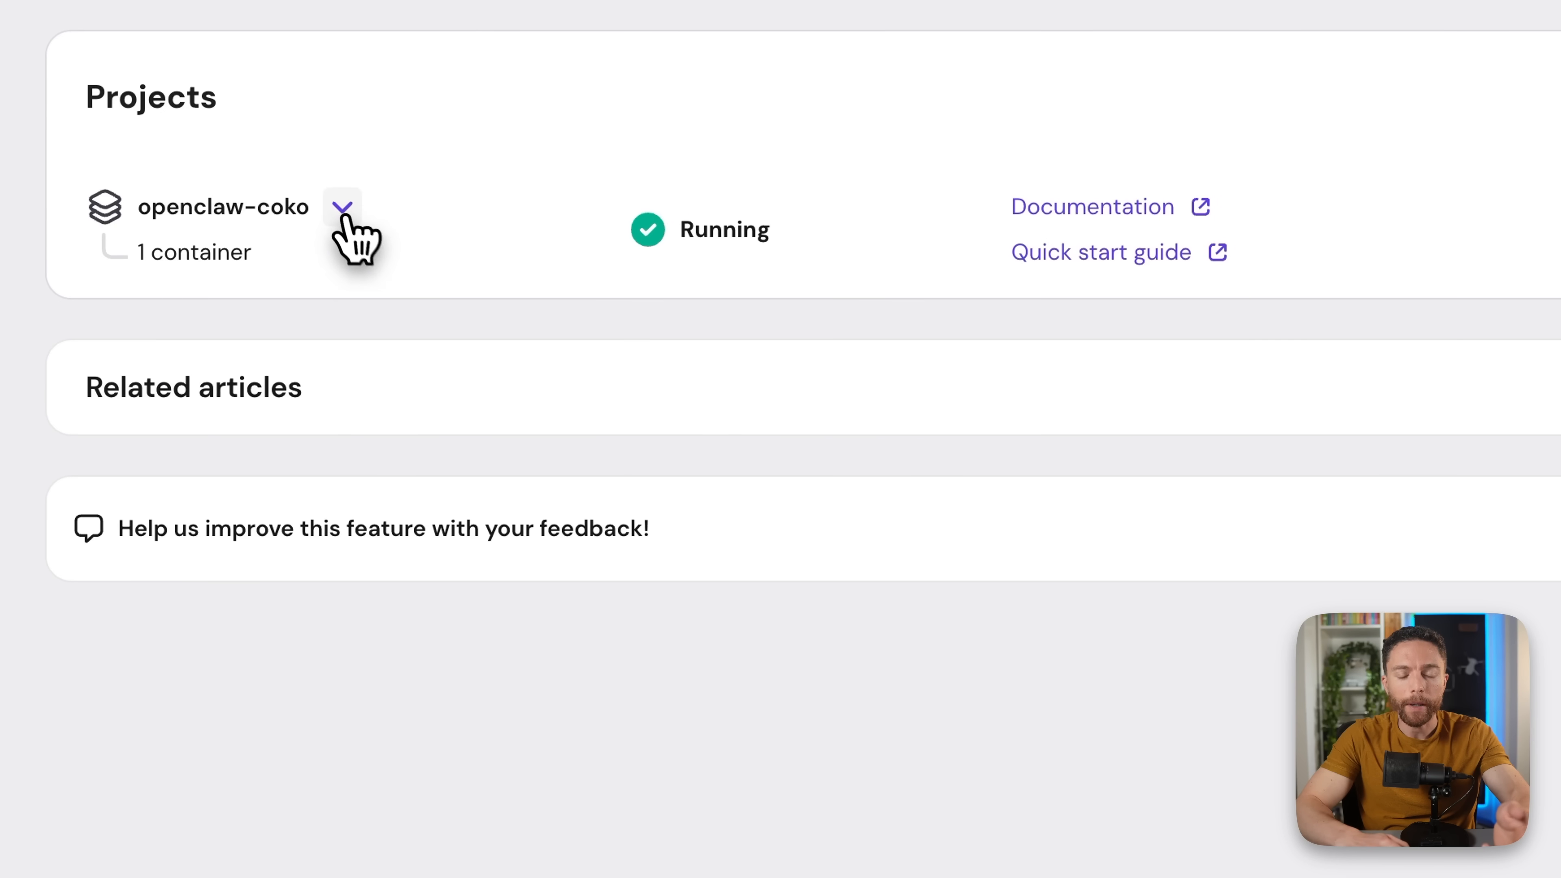
left_click(343, 209)
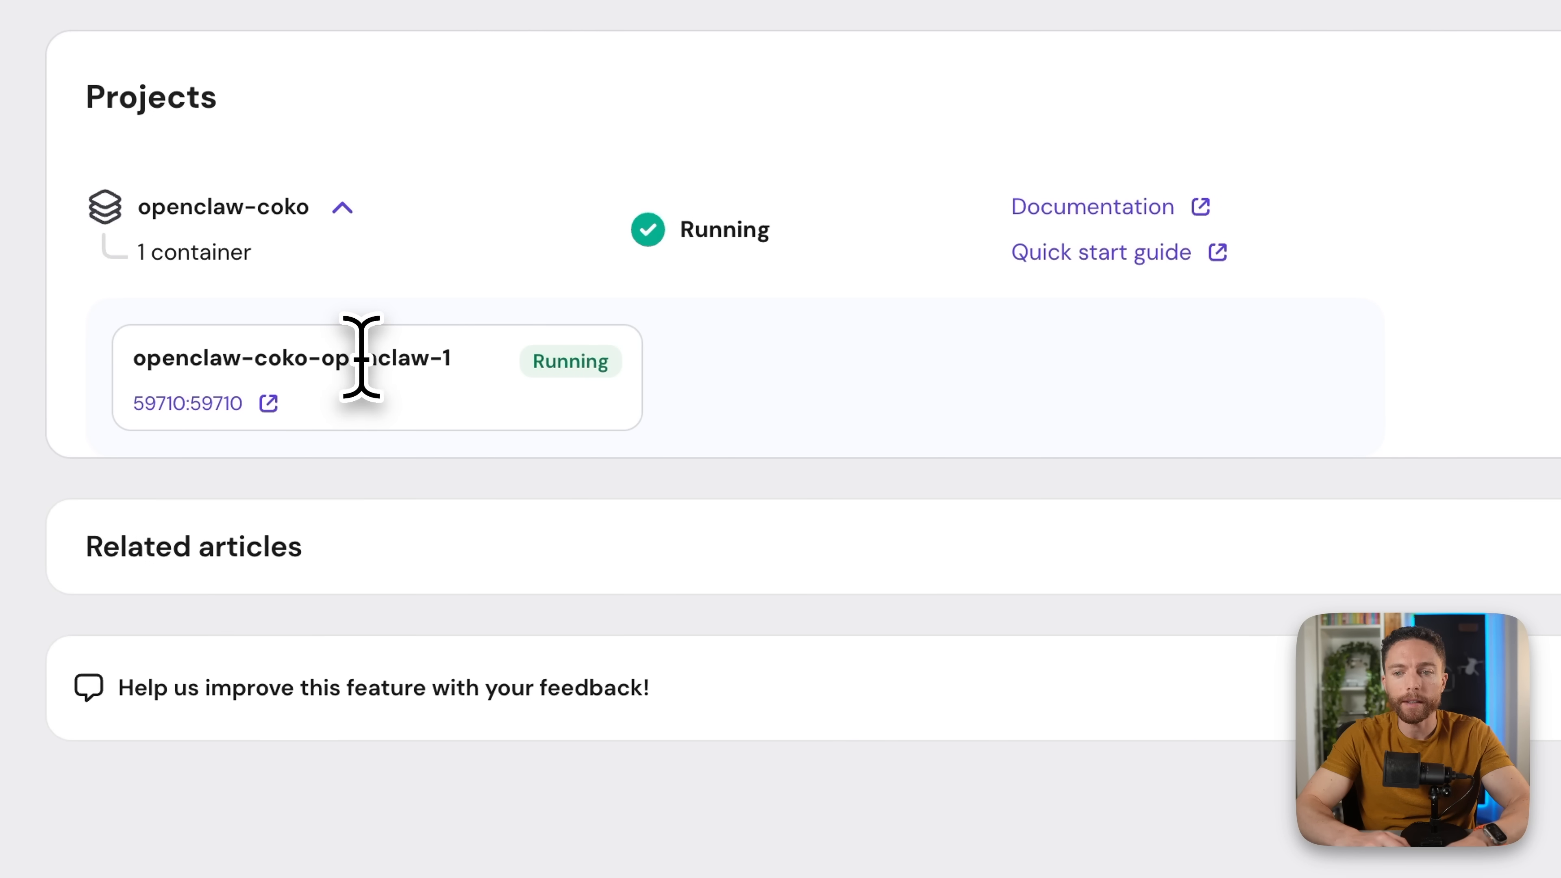
left_click(214, 405)
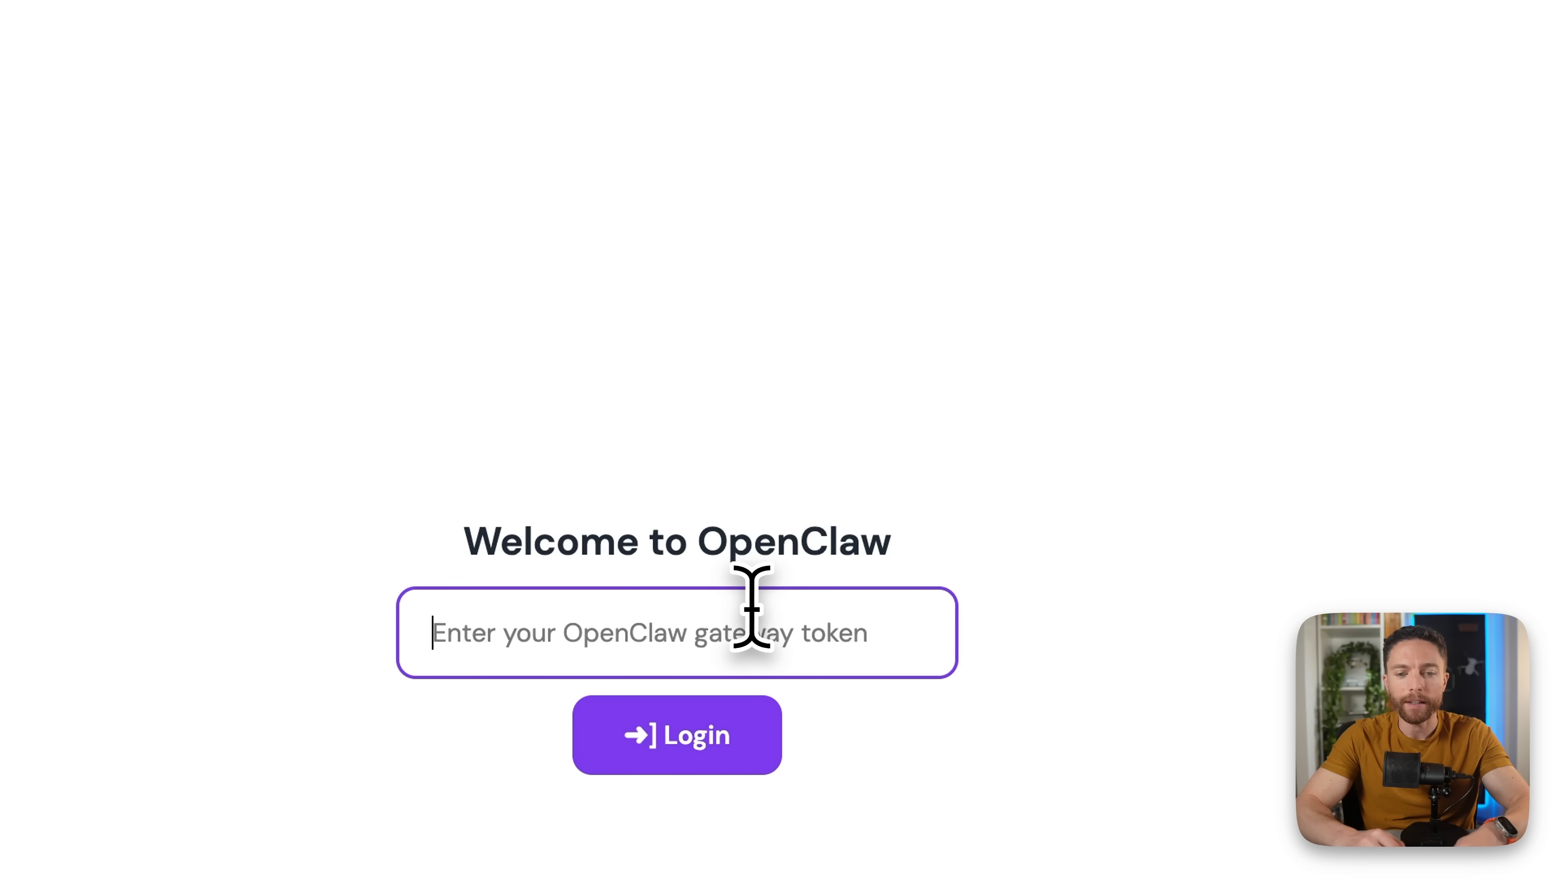
- Log in to the OpenClaw dashboard with the gateway token and begin a chat message
key("ctrl+v")
left_click(741, 744)
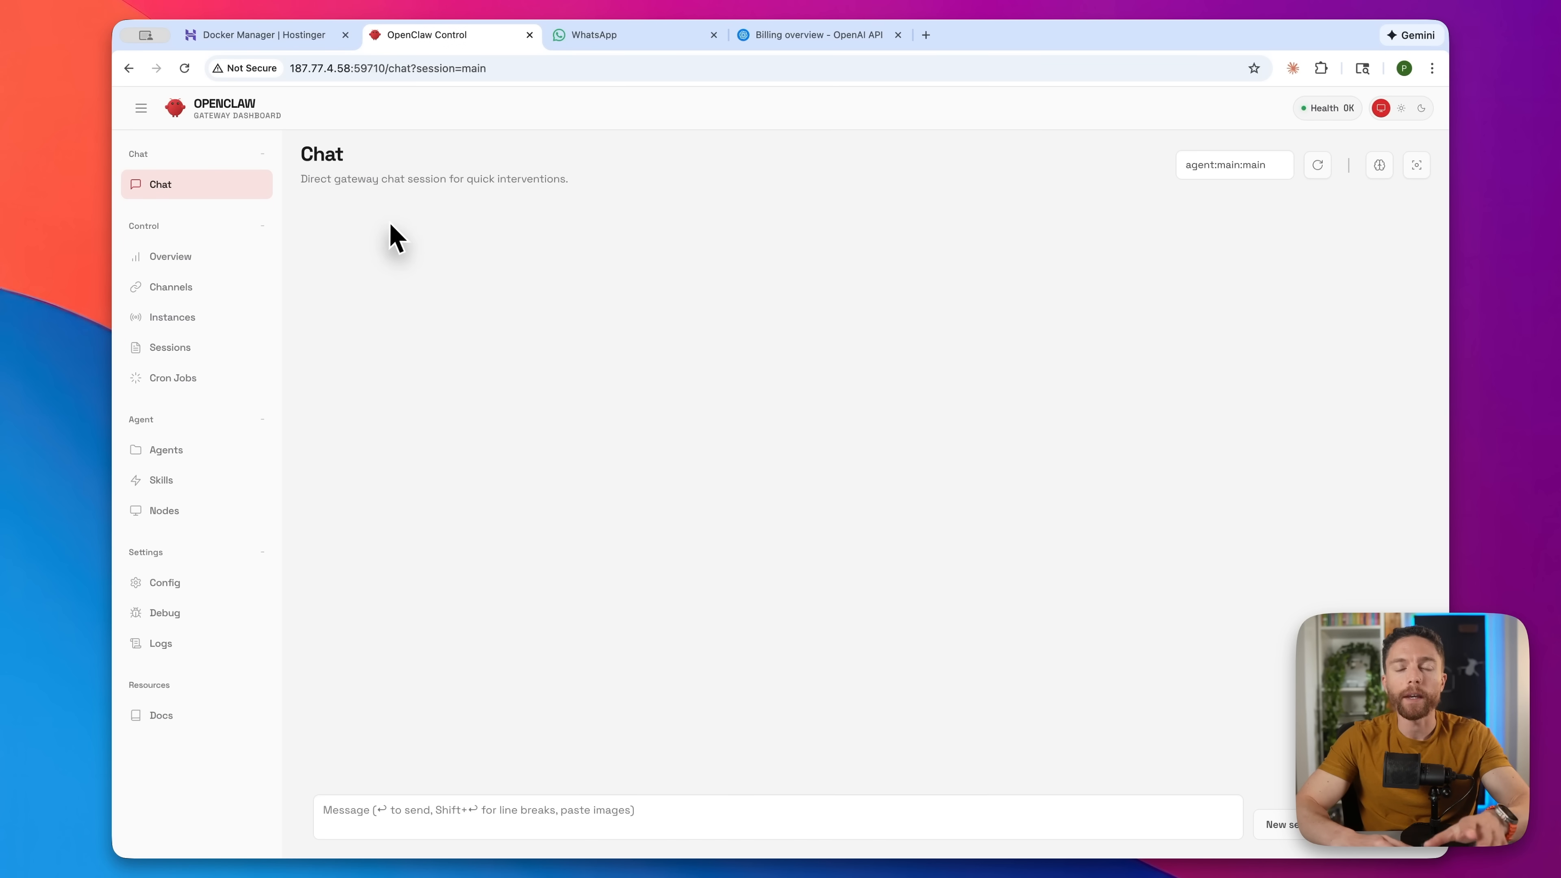
left_click(703, 827)
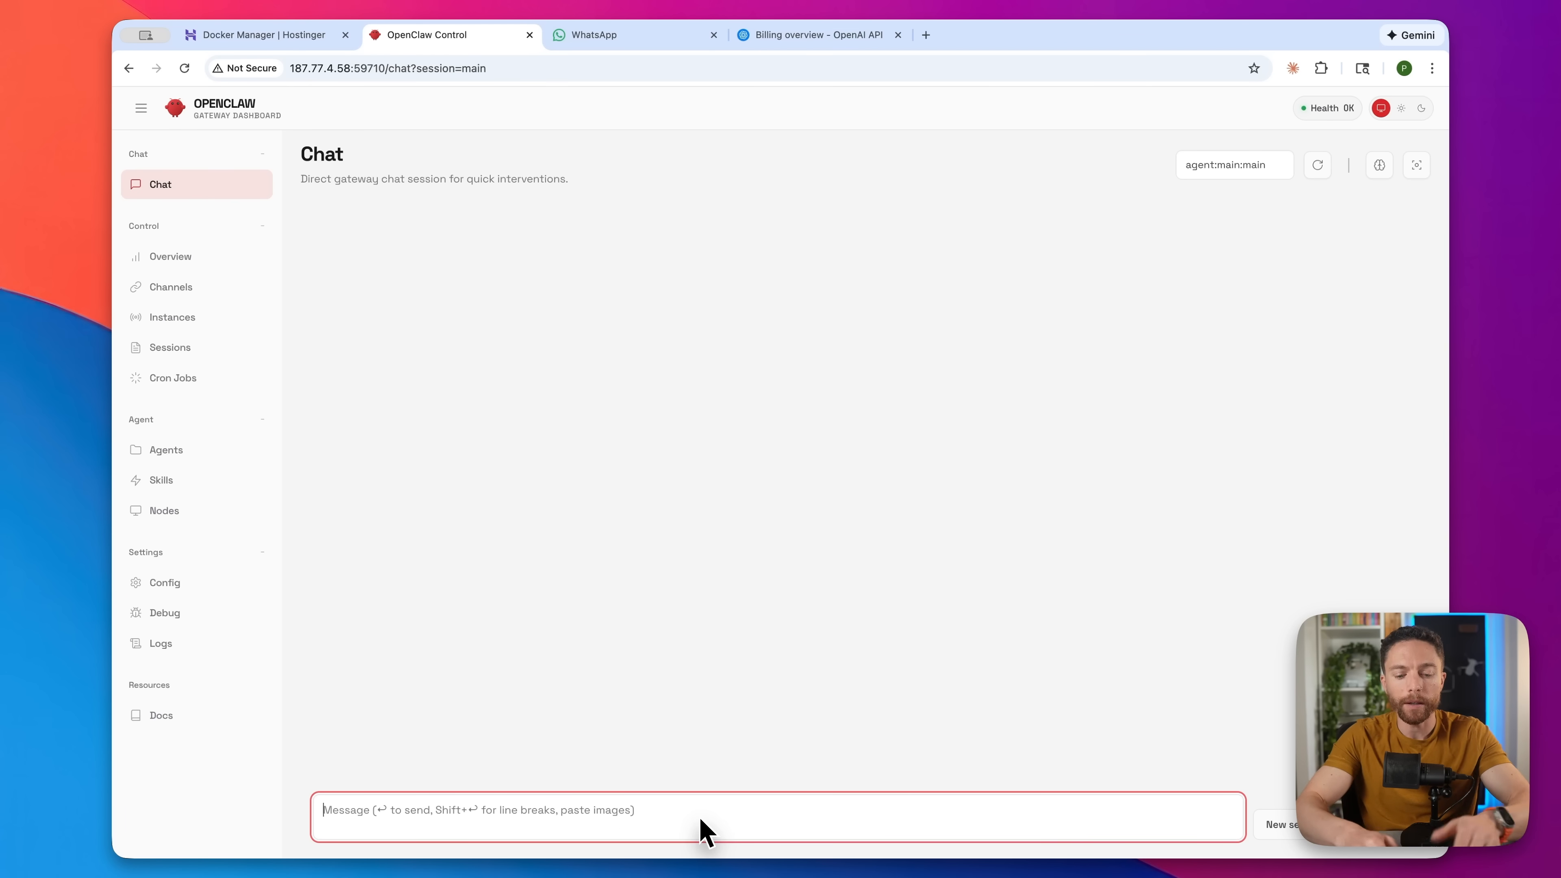
type("Hi")
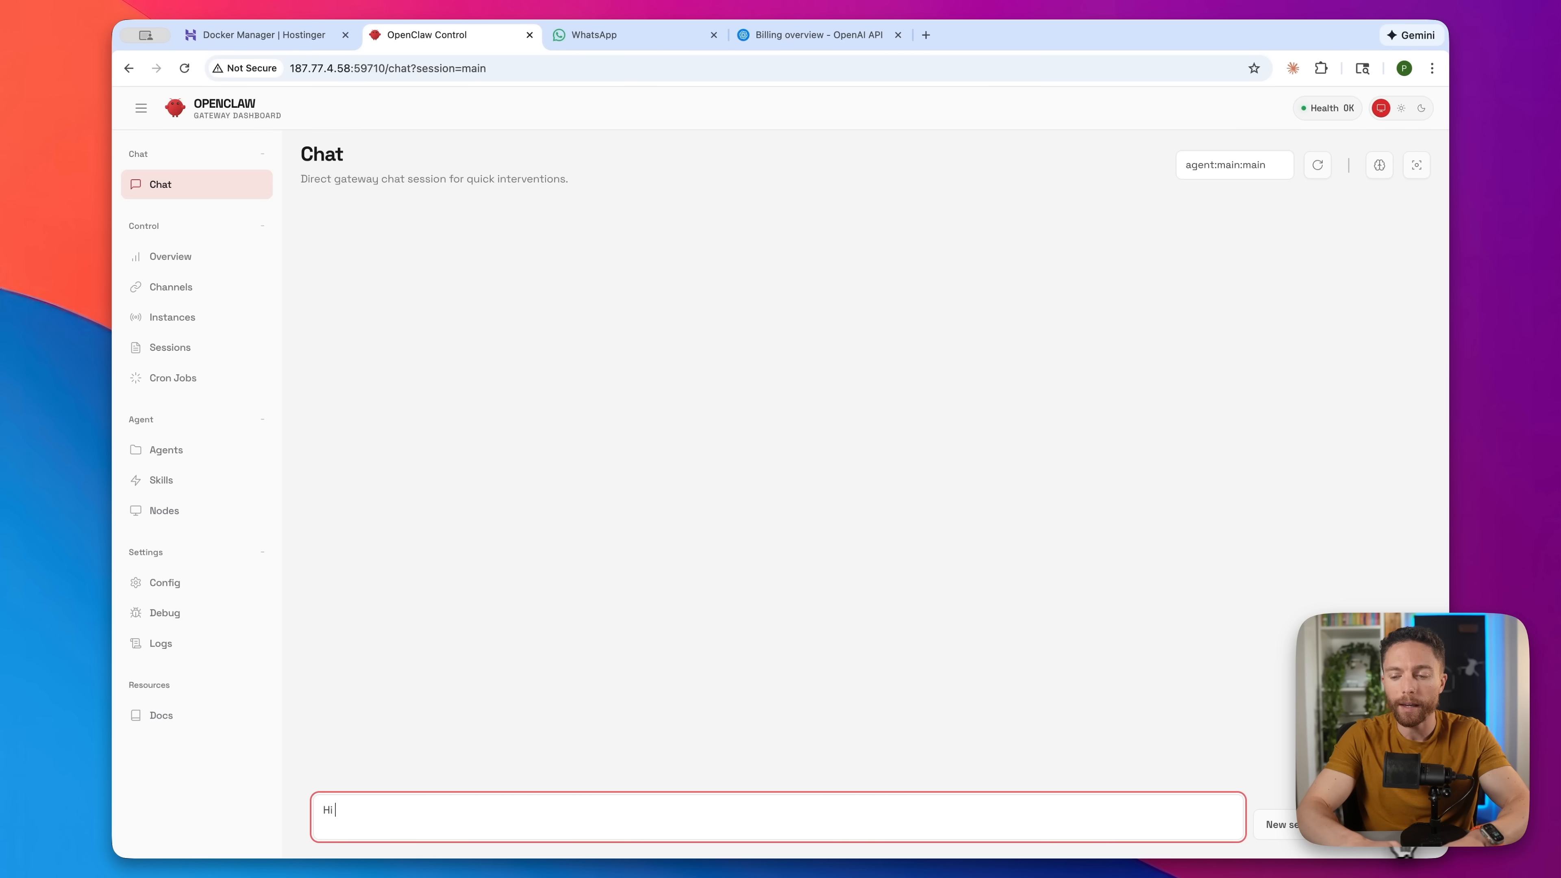
- Send 'Hi' and answer the four setup questions, including a Calm/professional style and MST timezone
key("Return")
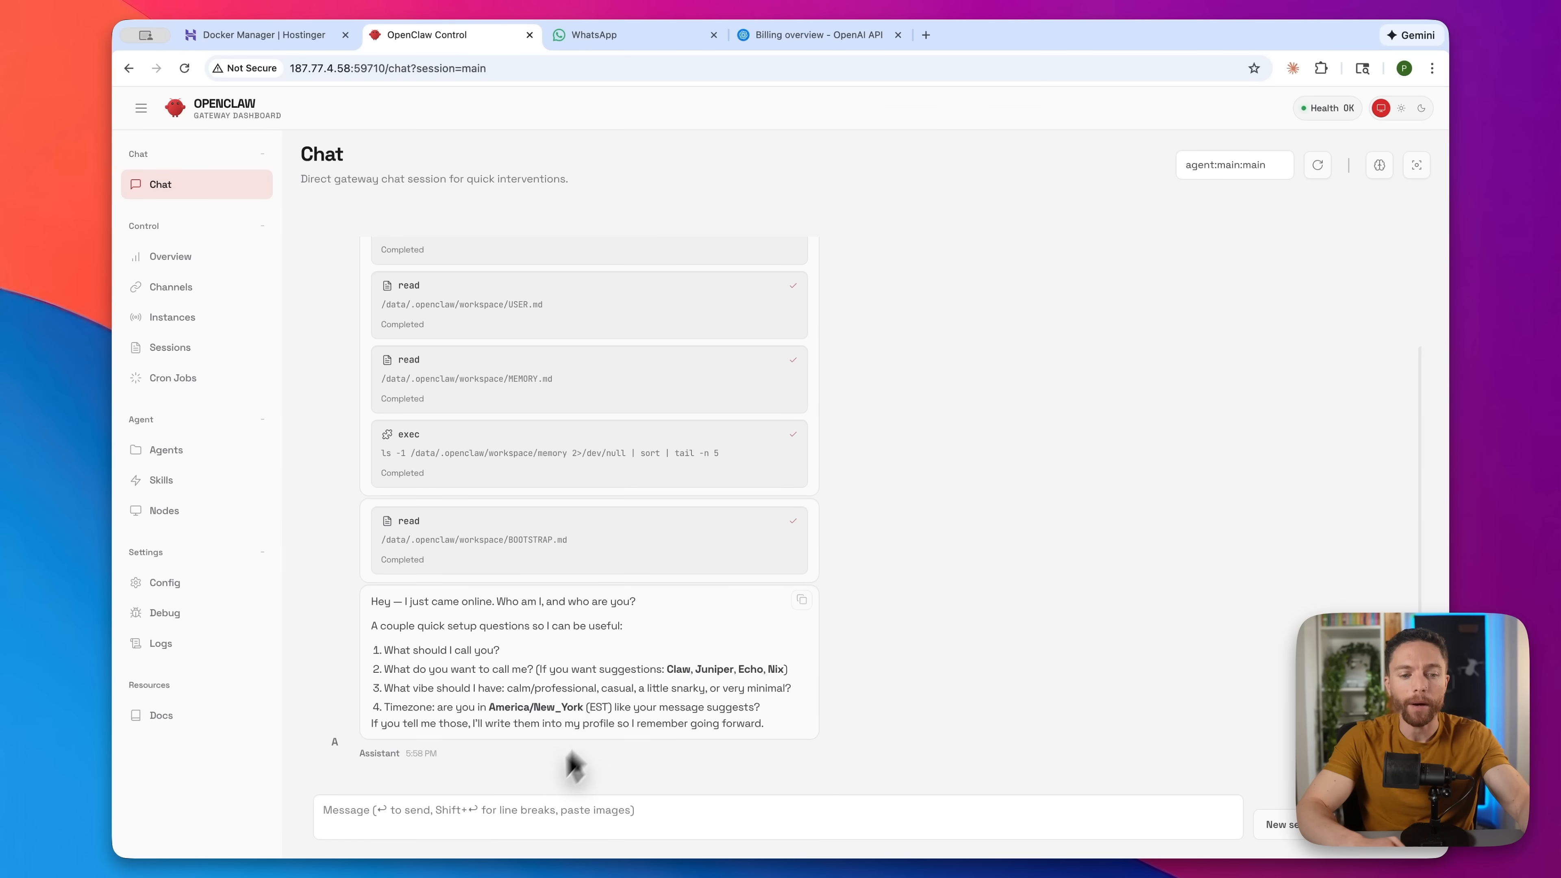
left_click(518, 821)
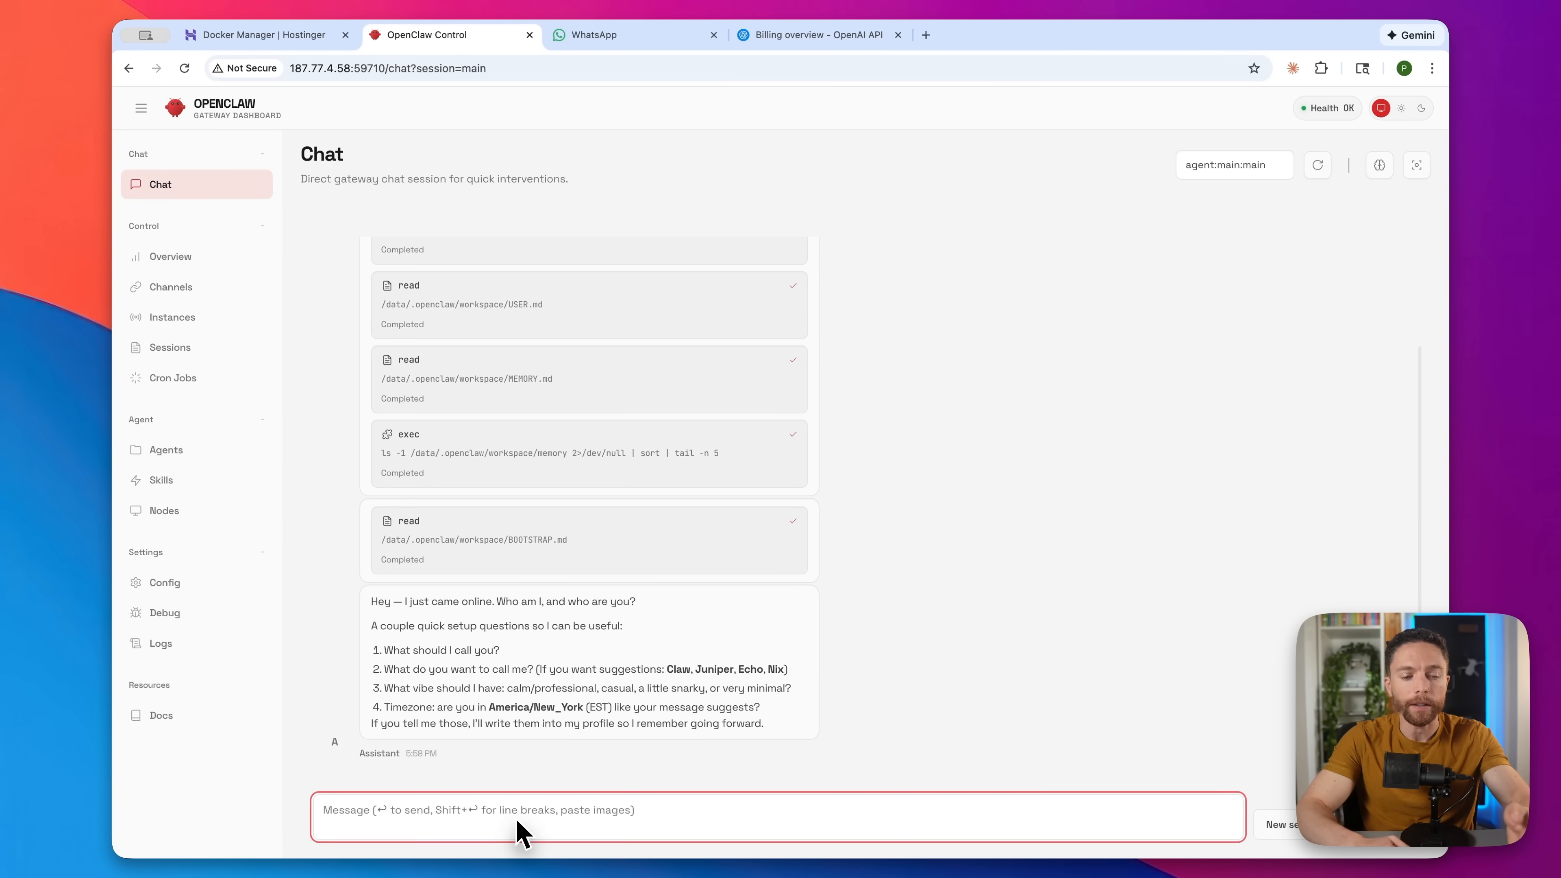
type("1. Paul")
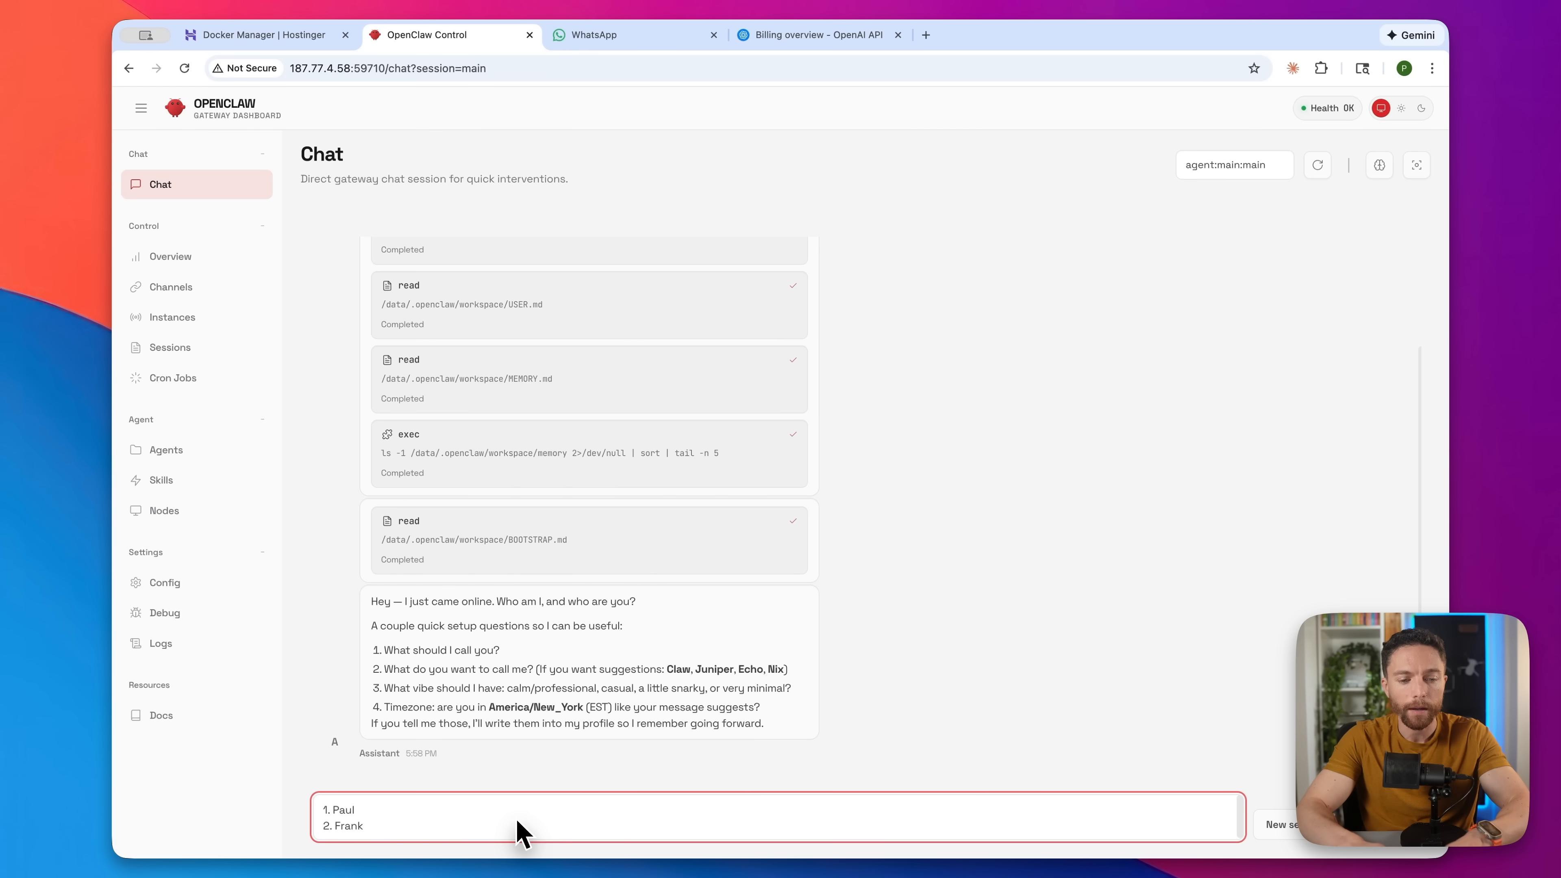
key("shift+Return")
type("3")
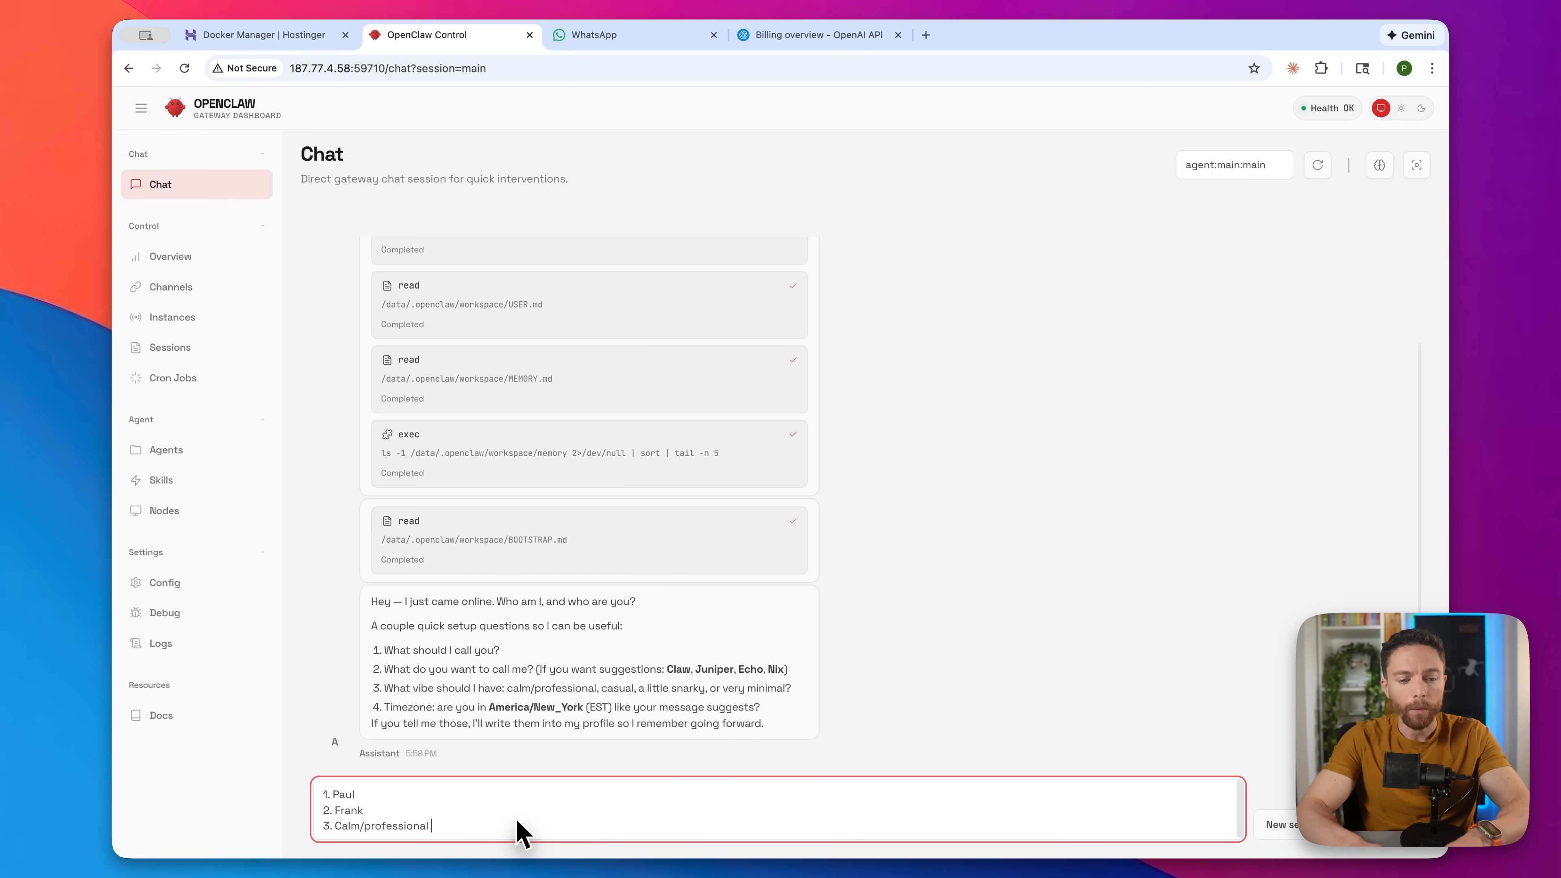
type(". Calm/professional")
key("shift+Return")
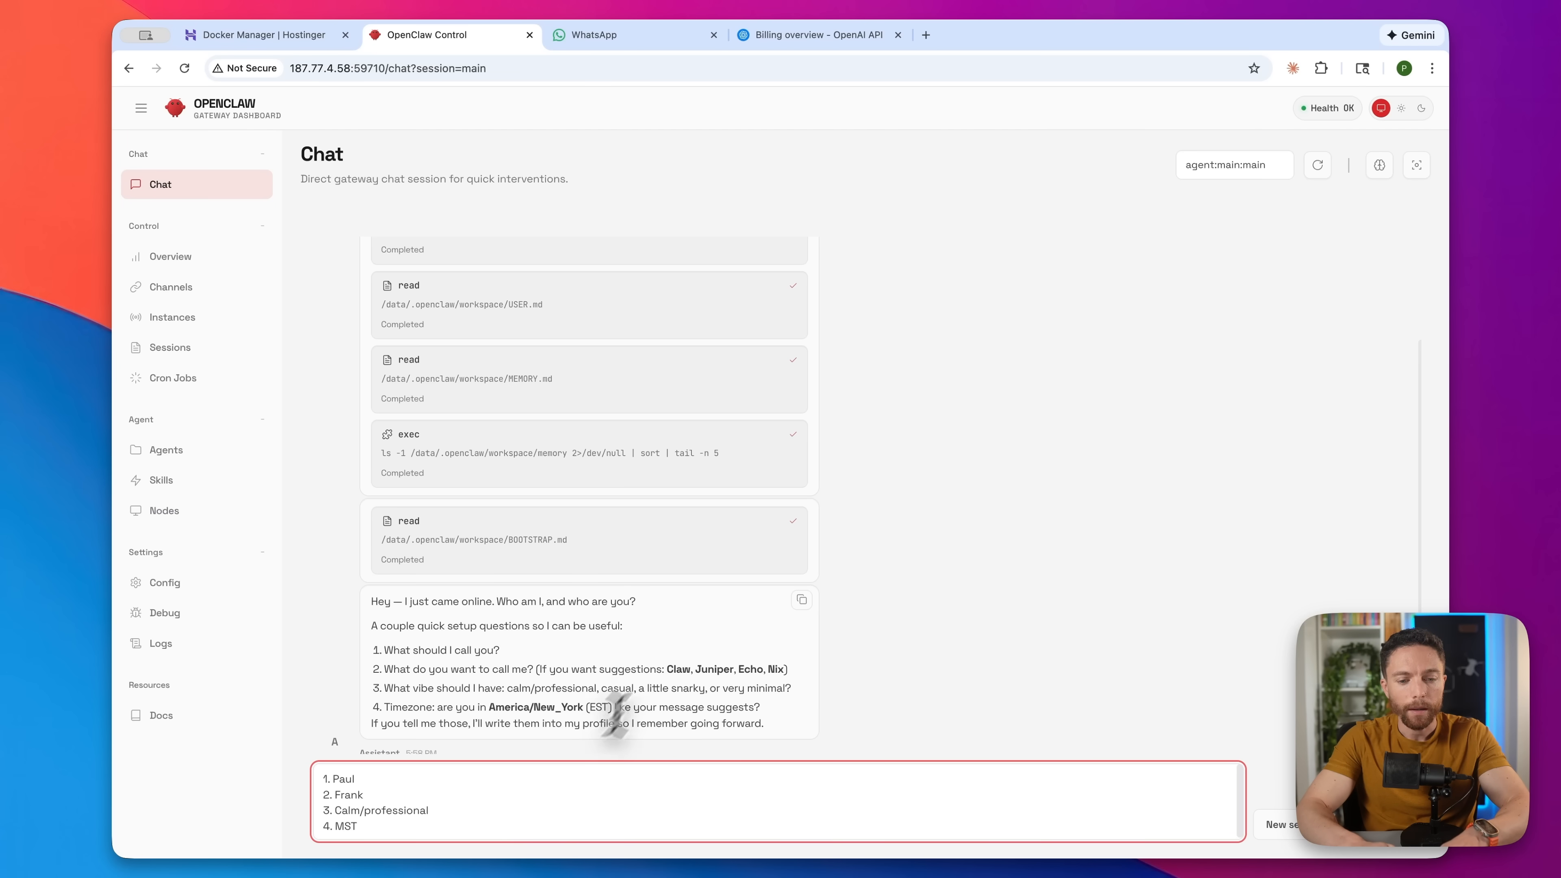
scroll(656, 662, "down", 1)
type("4. MST")
key("Return")
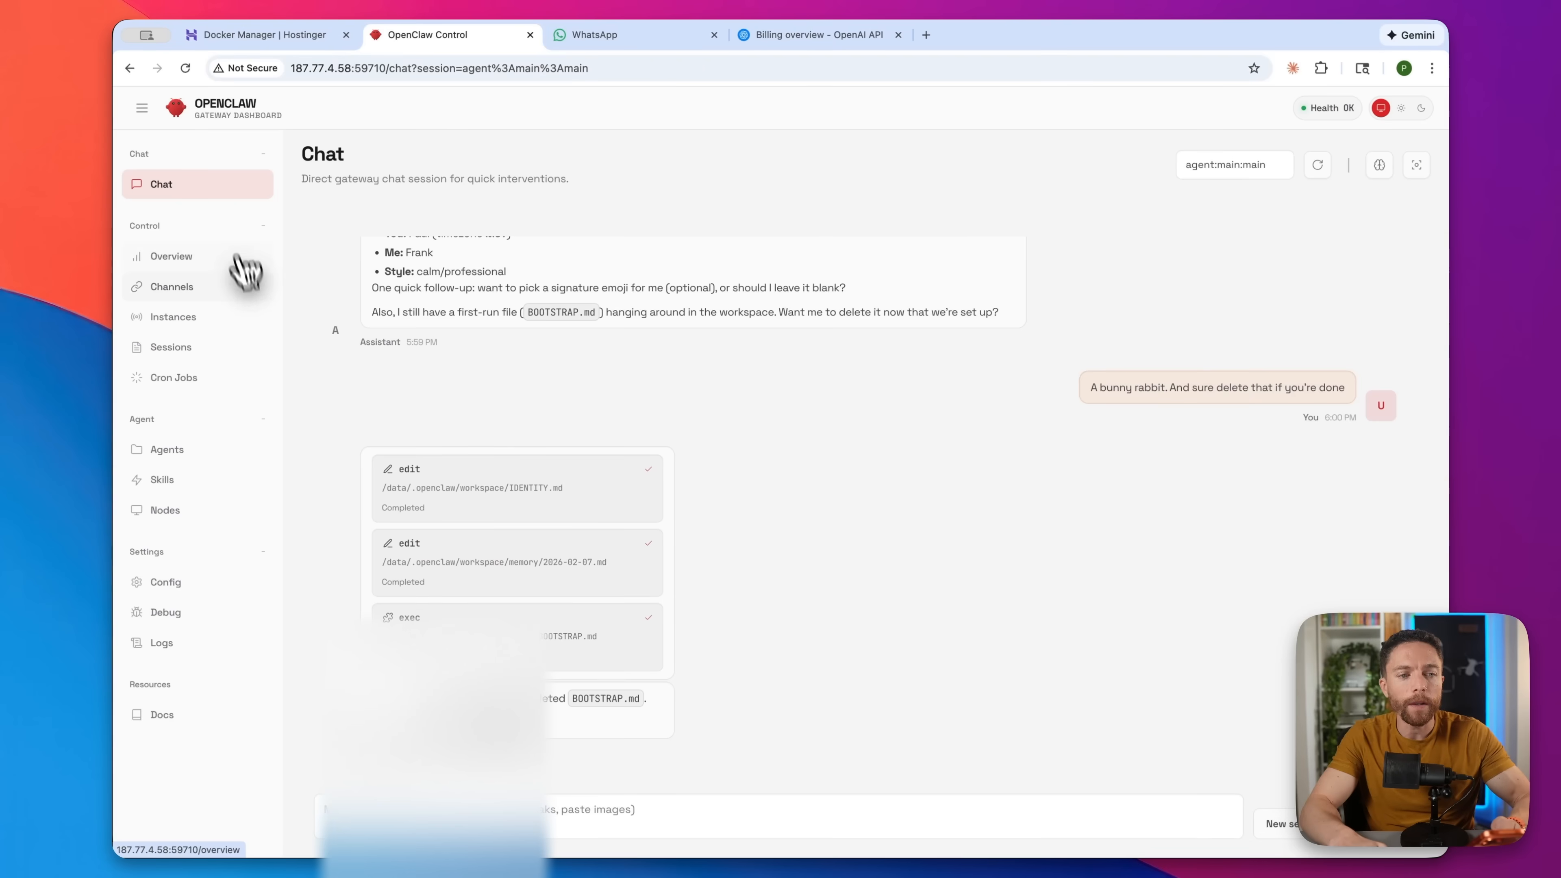
- Link WhatsApp through the QR code on the Channels page and confirm it reads connected
left_click(219, 290)
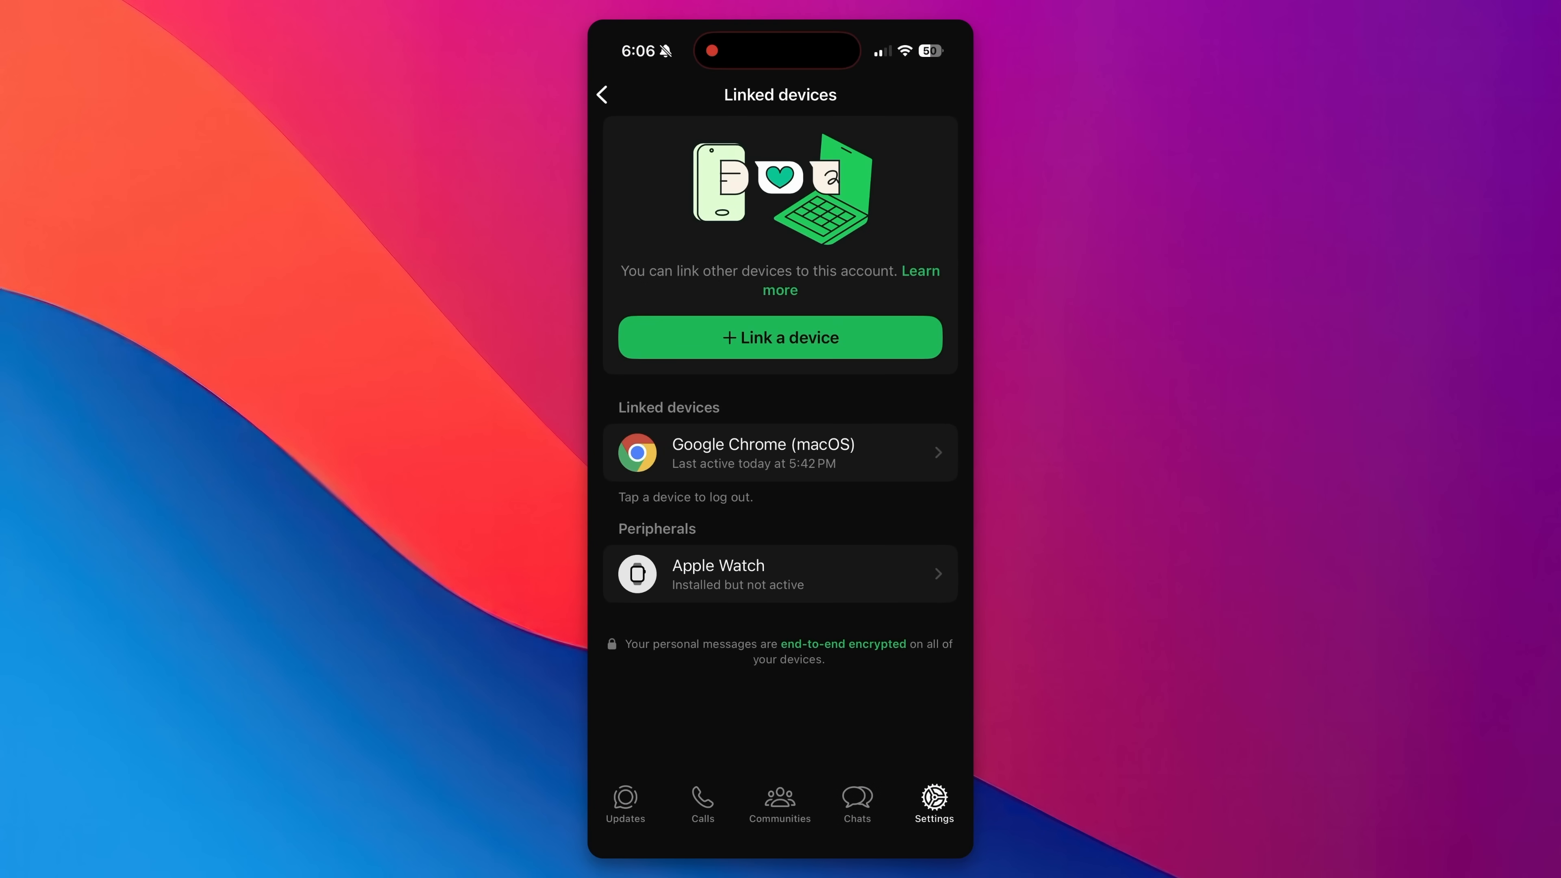
left_click(780, 337)
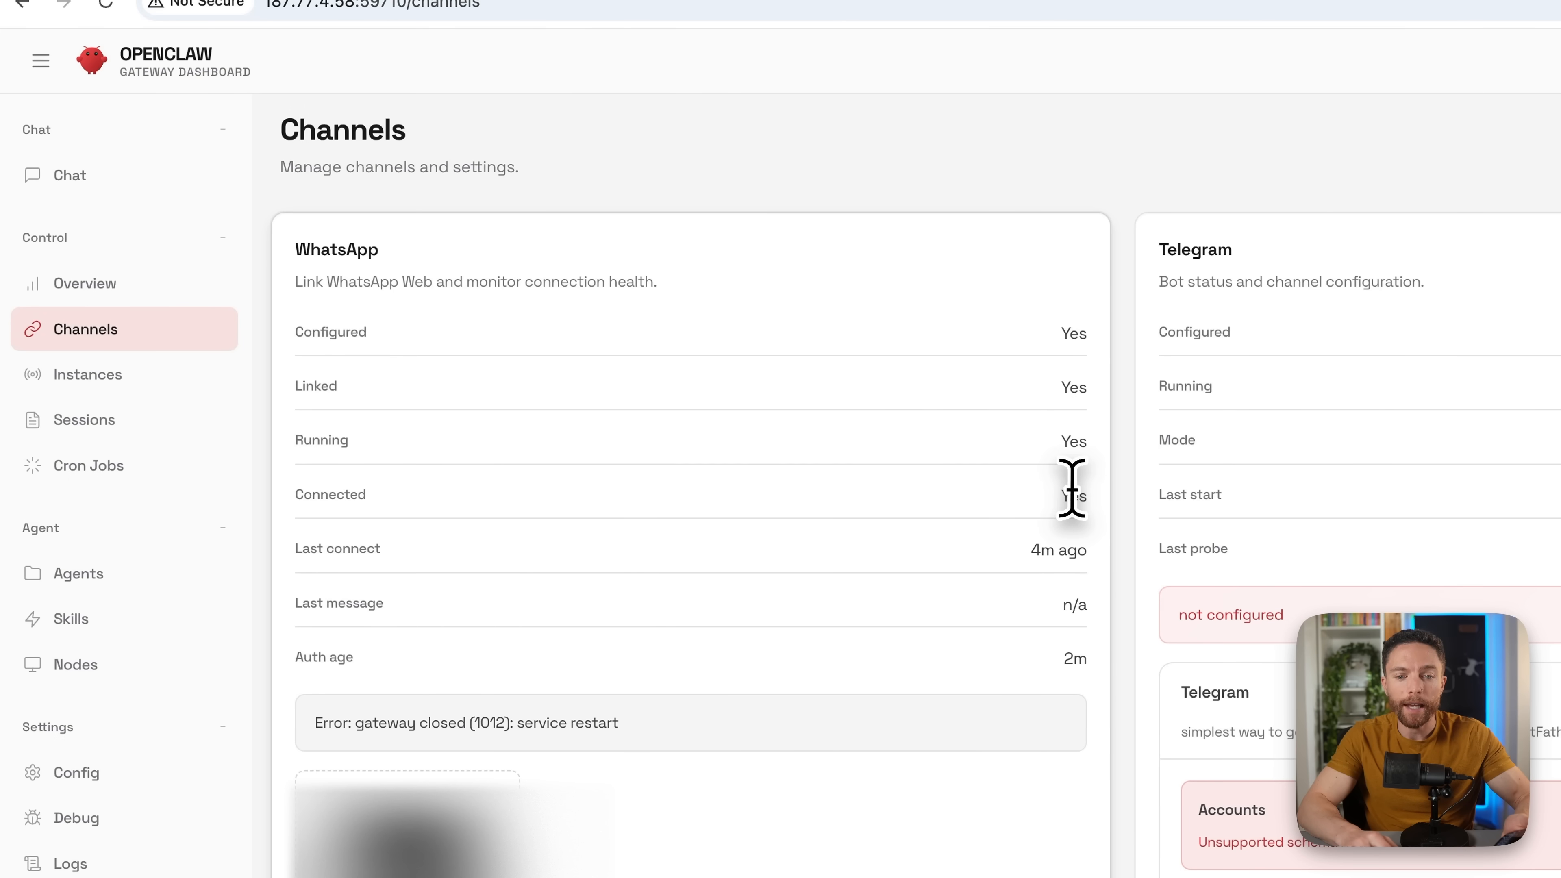
left_click(76, 179)
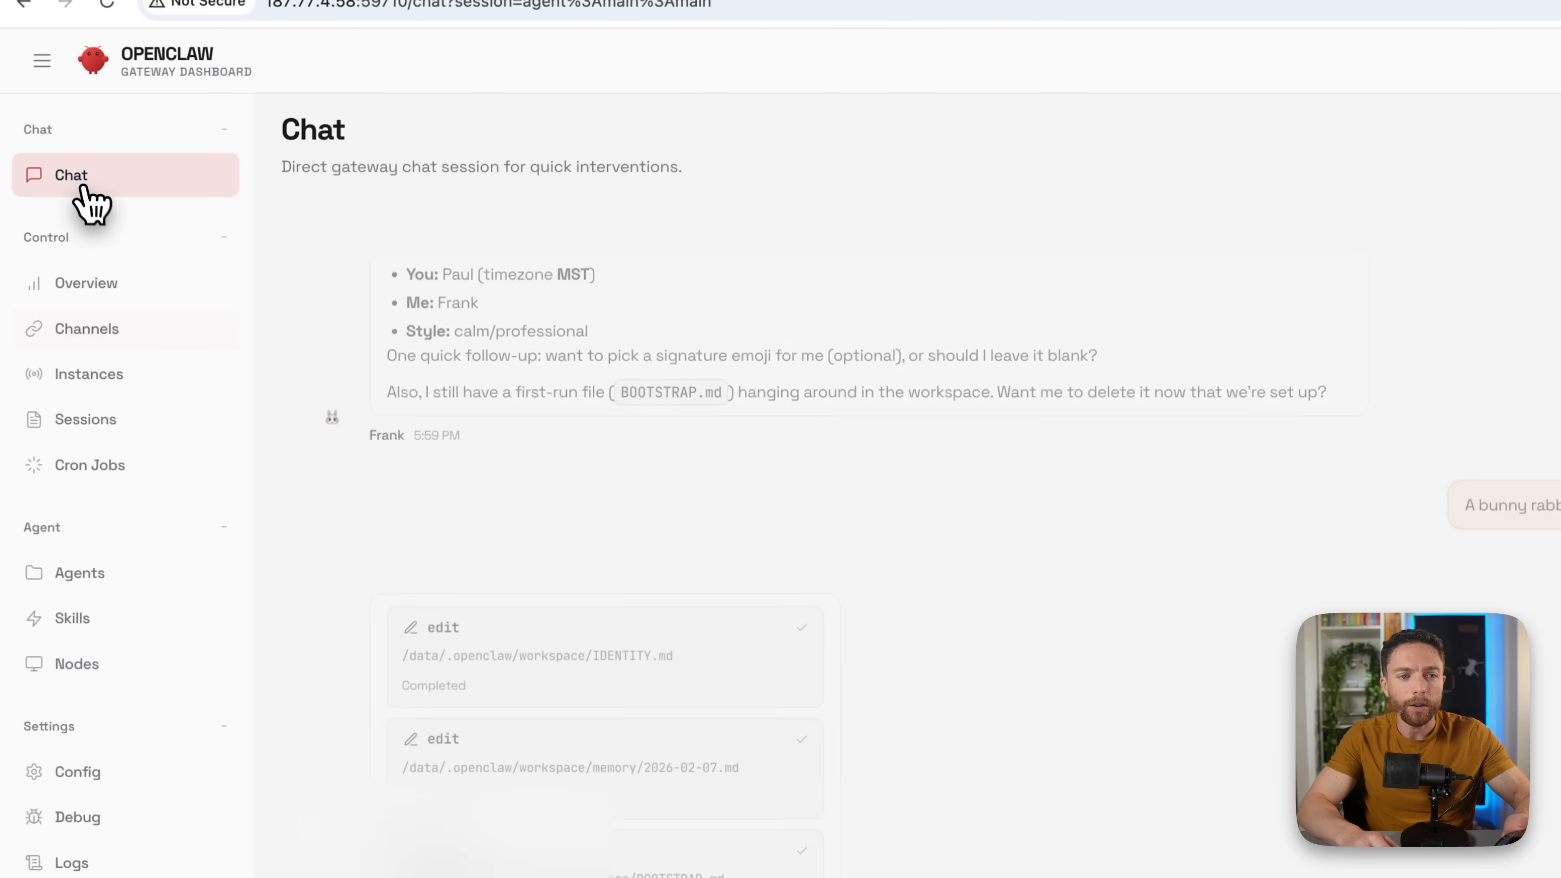
left_click(131, 335)
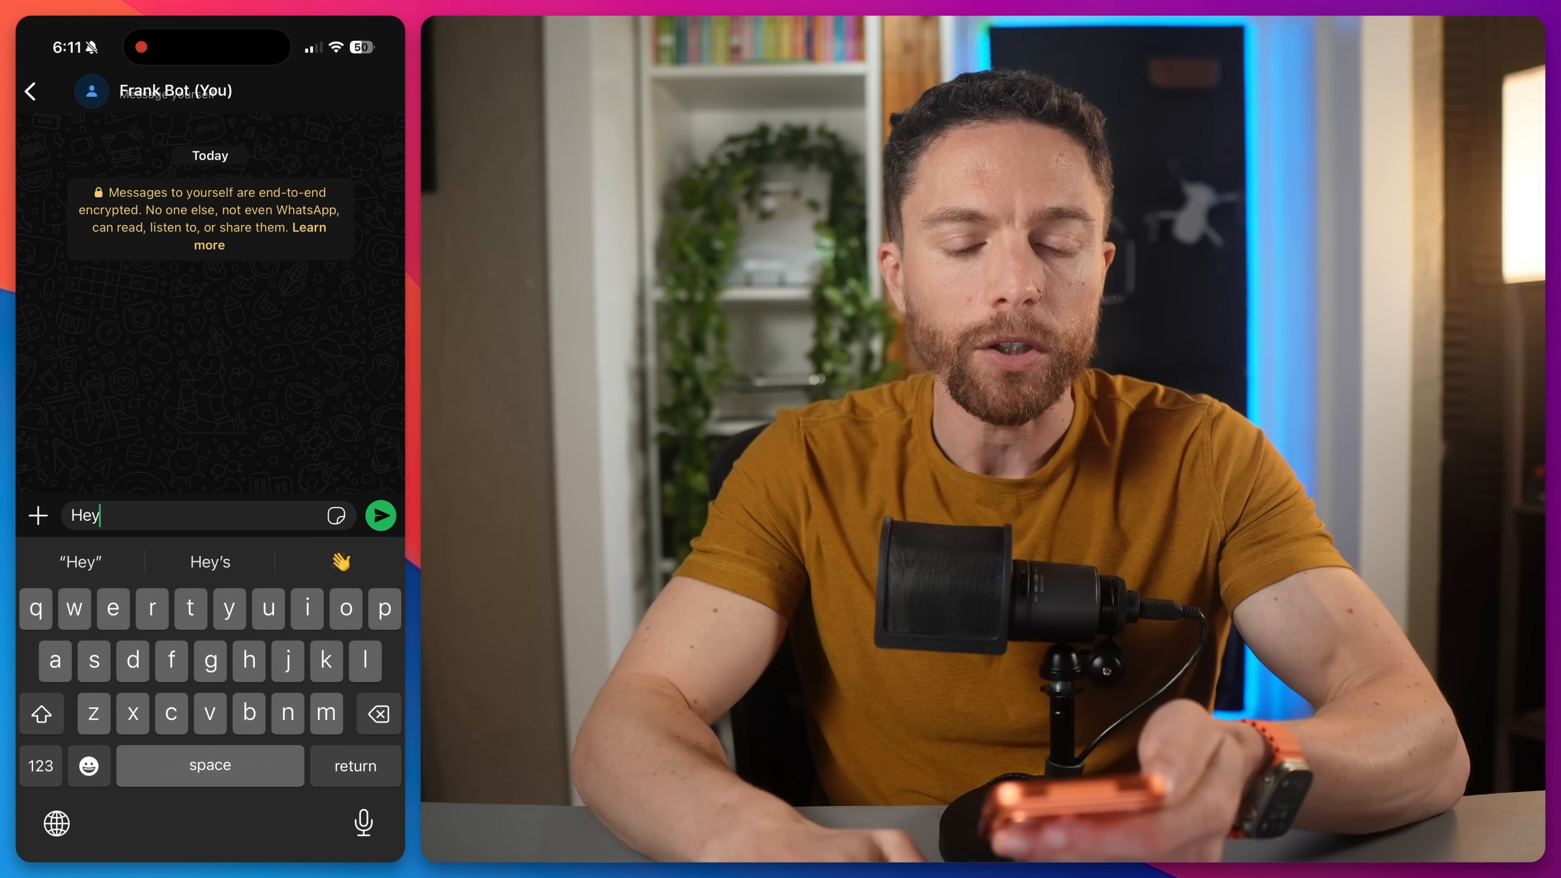
- Send 'Hey' from the WhatsApp self-chat to the agent
left_click(381, 515)
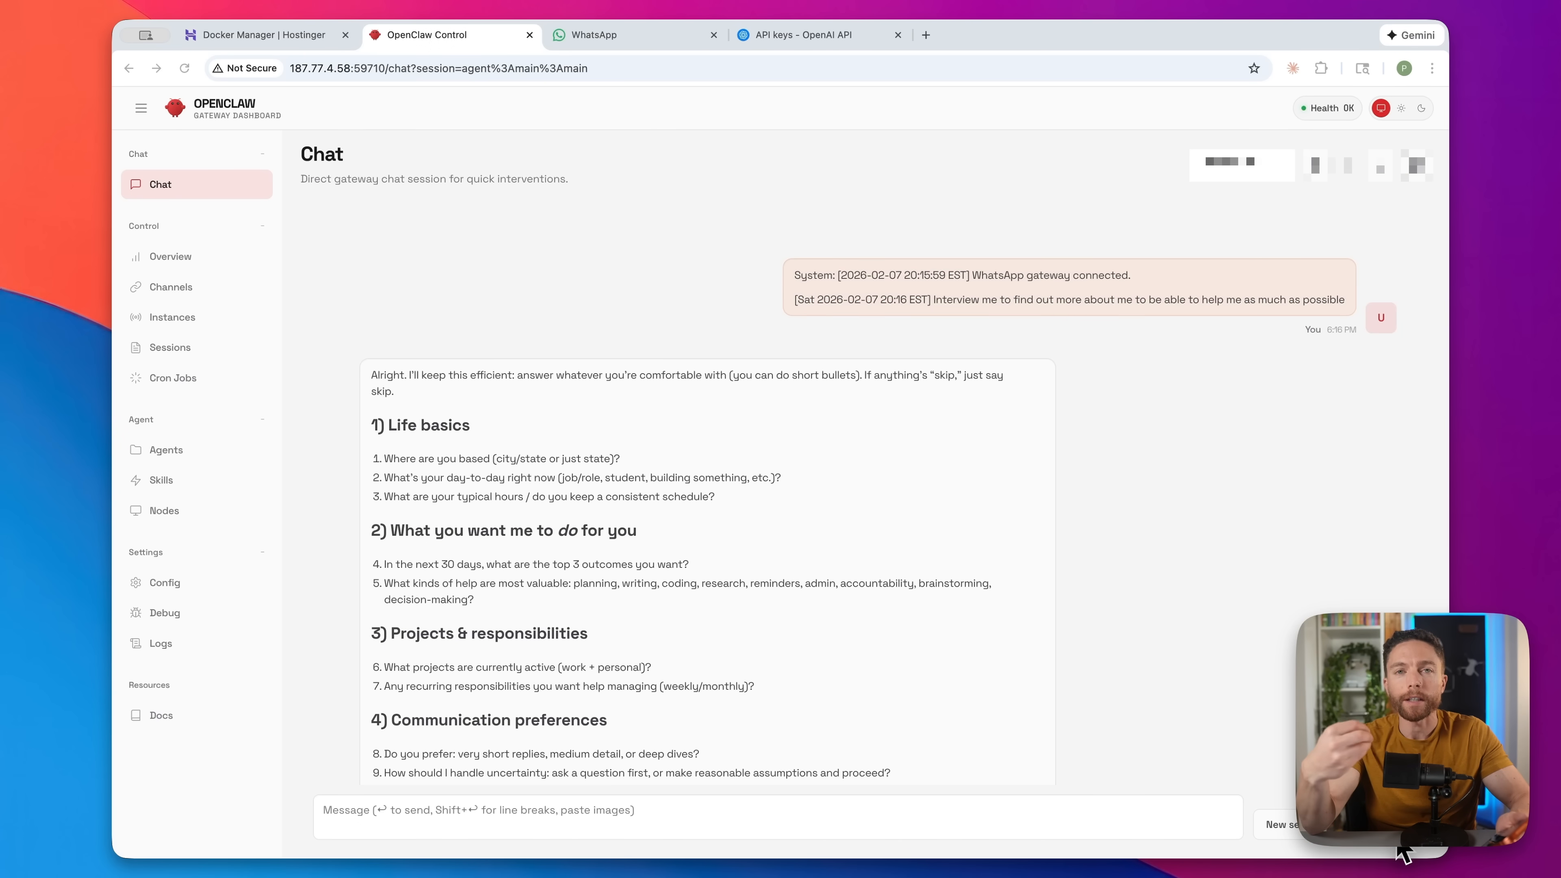
- Read the interview questions and grocery list reply, then paste a two-line response
scroll(791, 488, "down", 2)
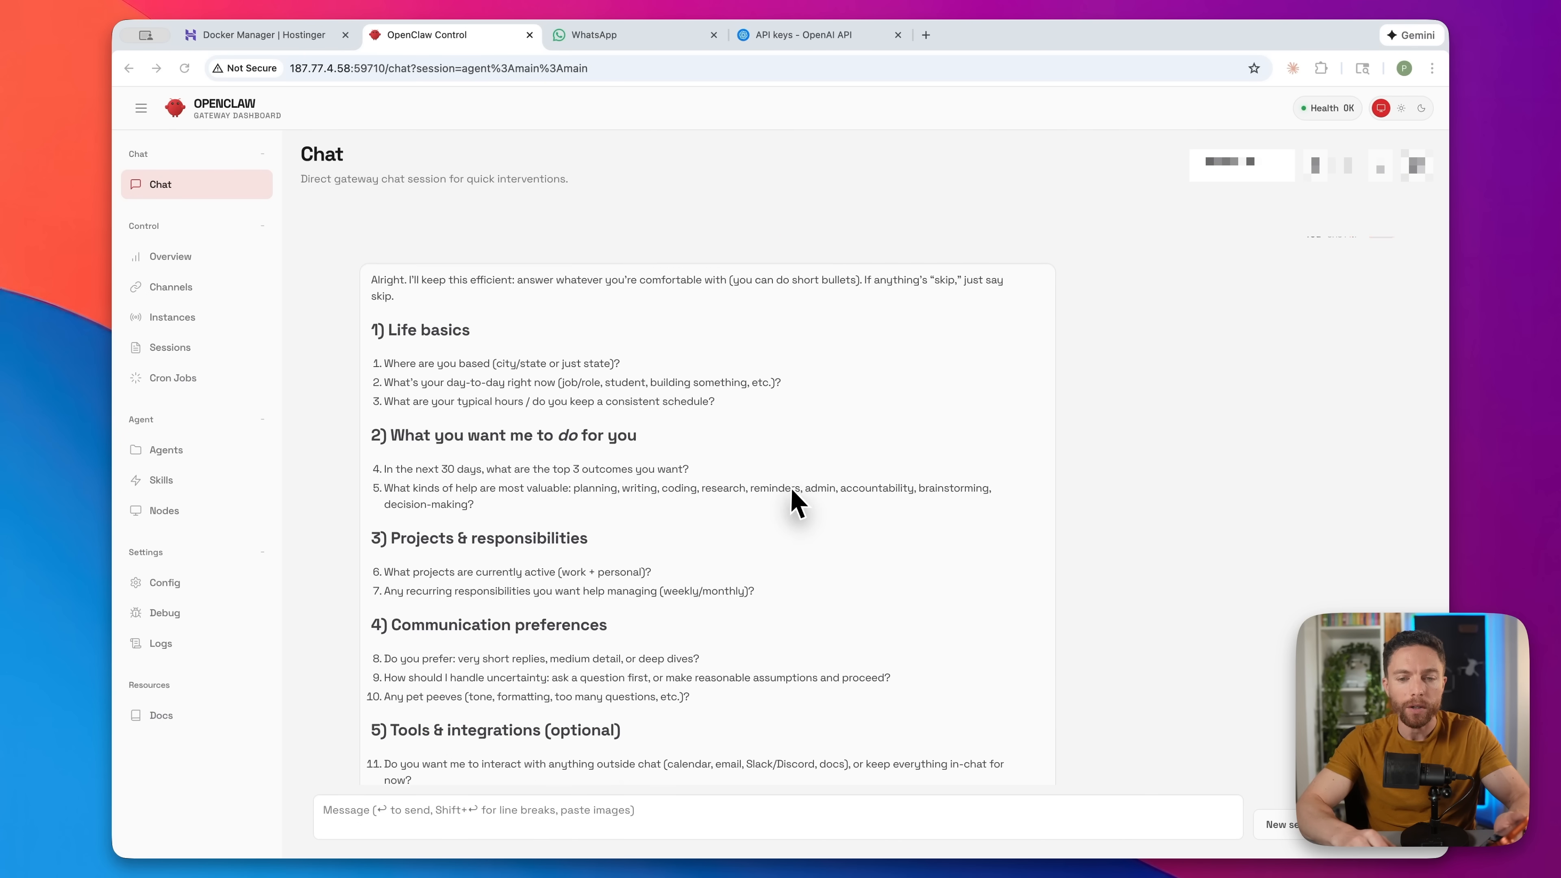
scroll(791, 487, "down", 3)
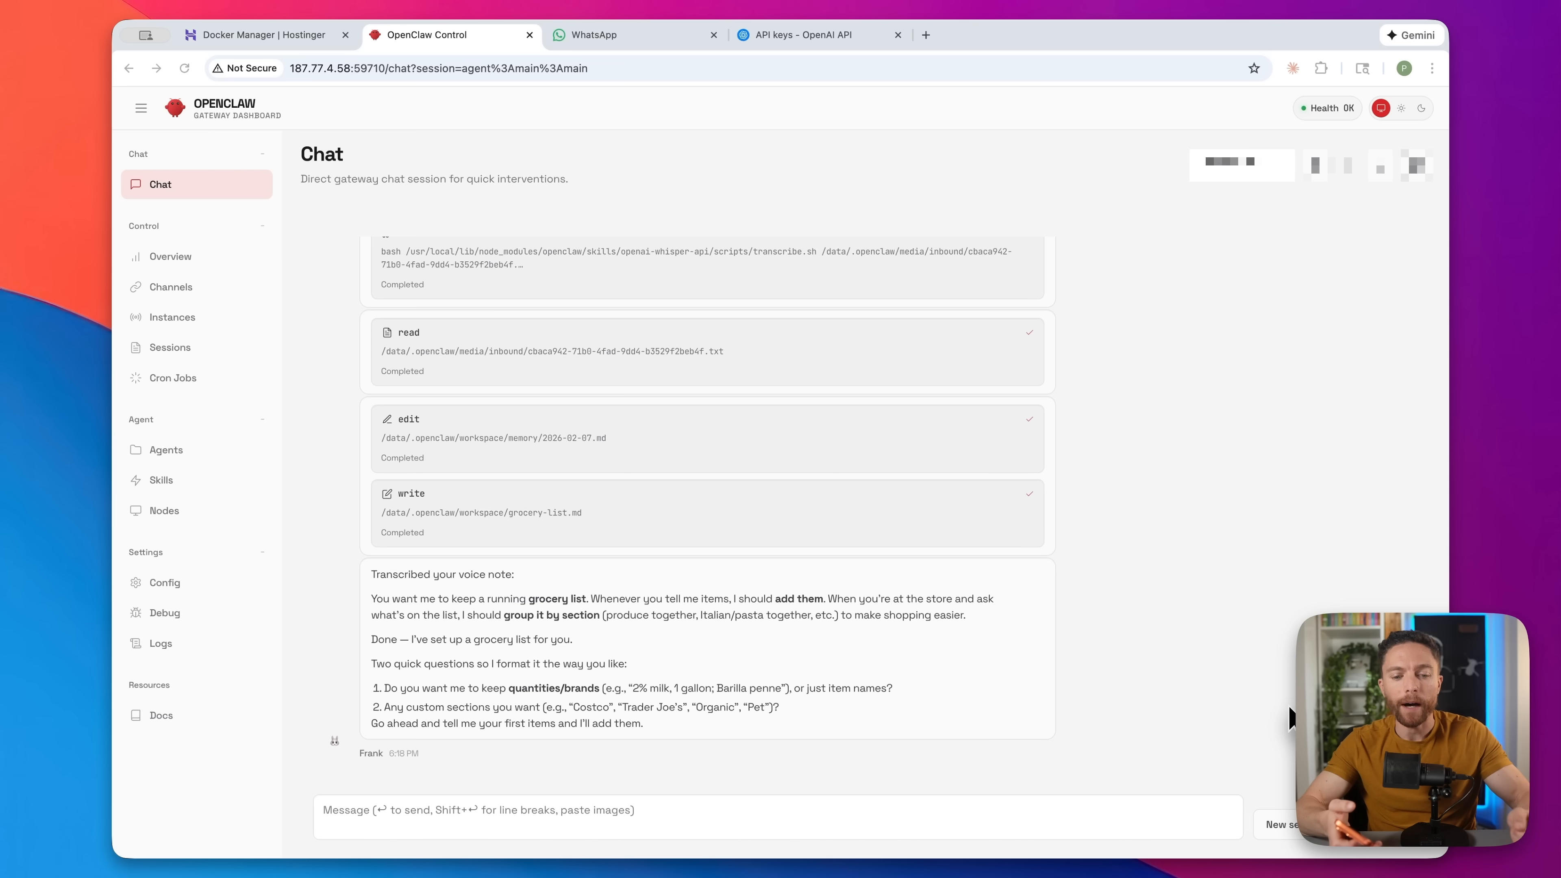
left_click(738, 809)
type("1. Yeah specifics if I give them 2. Yeah let’s break it down by Whole Foods and Costco")
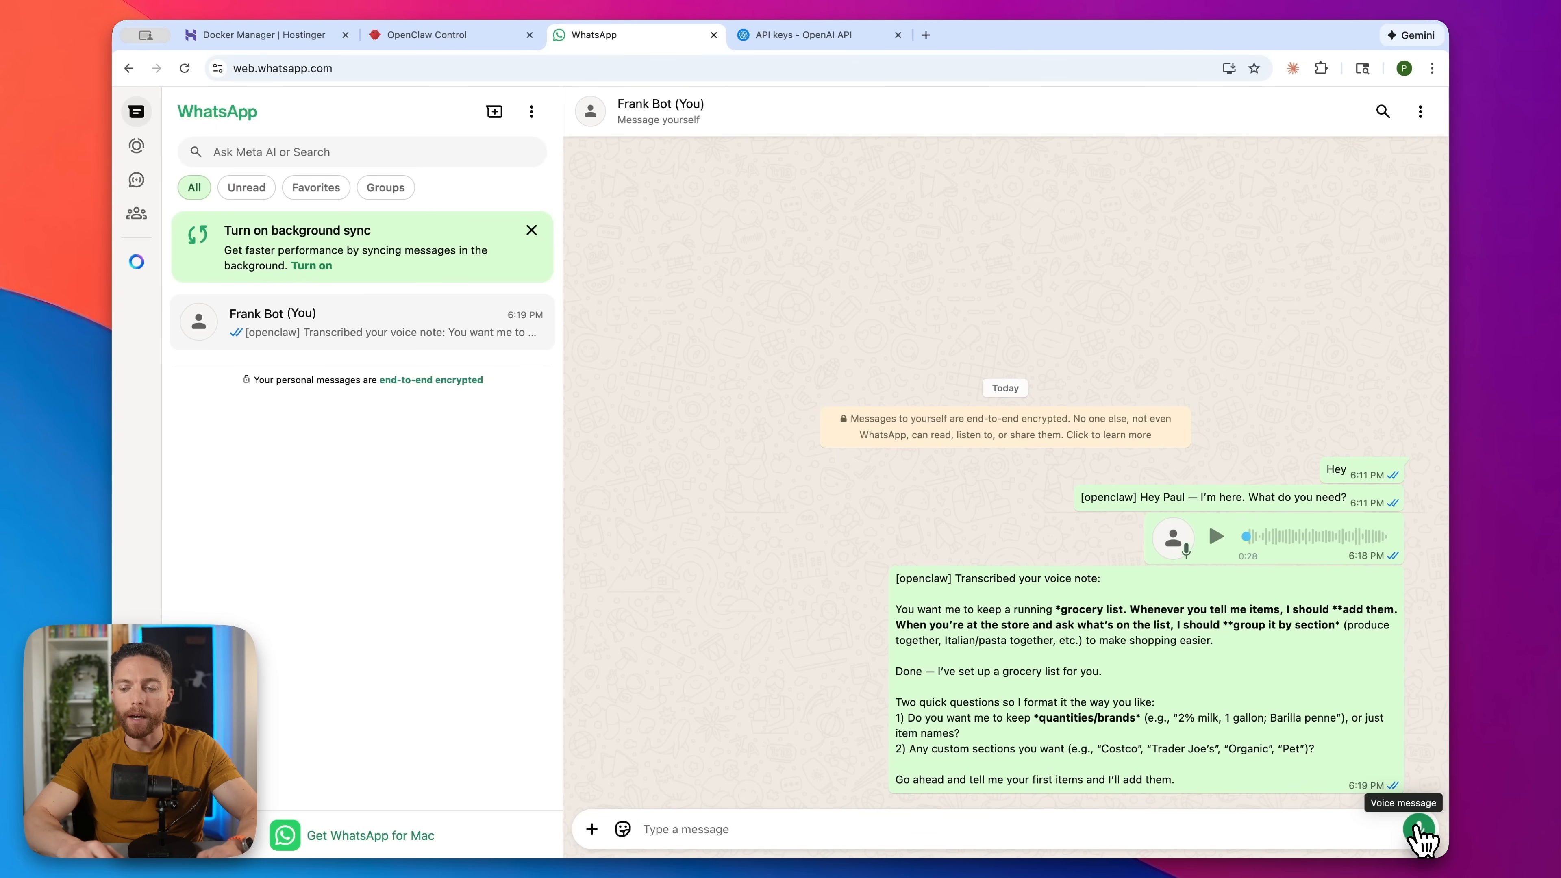
- Record and send a 24-second voice note, then read through the agent's reply
left_click(1417, 828)
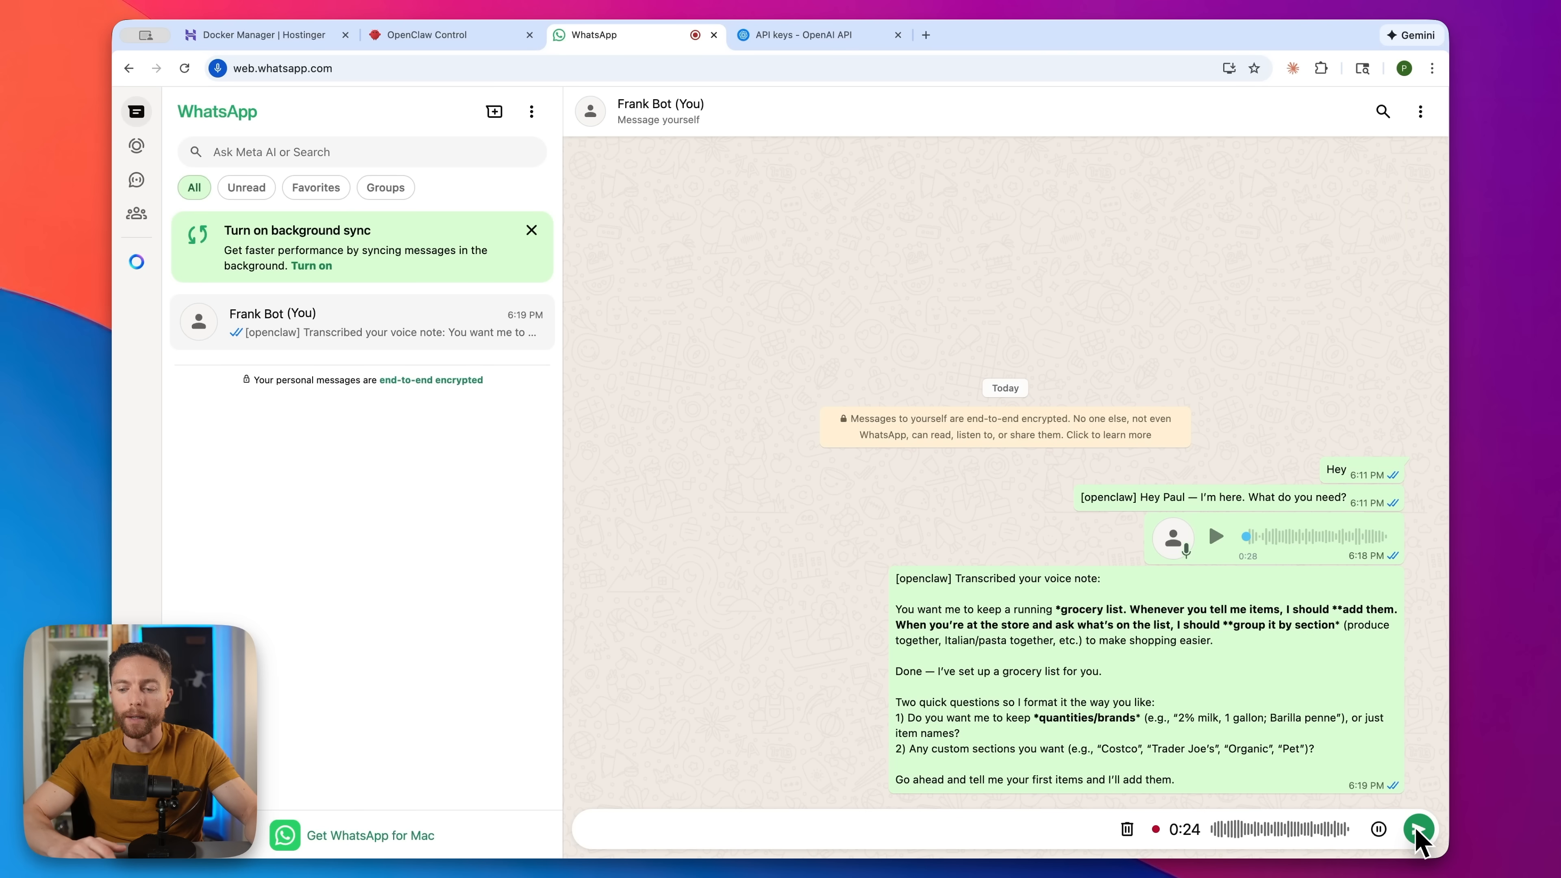
left_click(1418, 830)
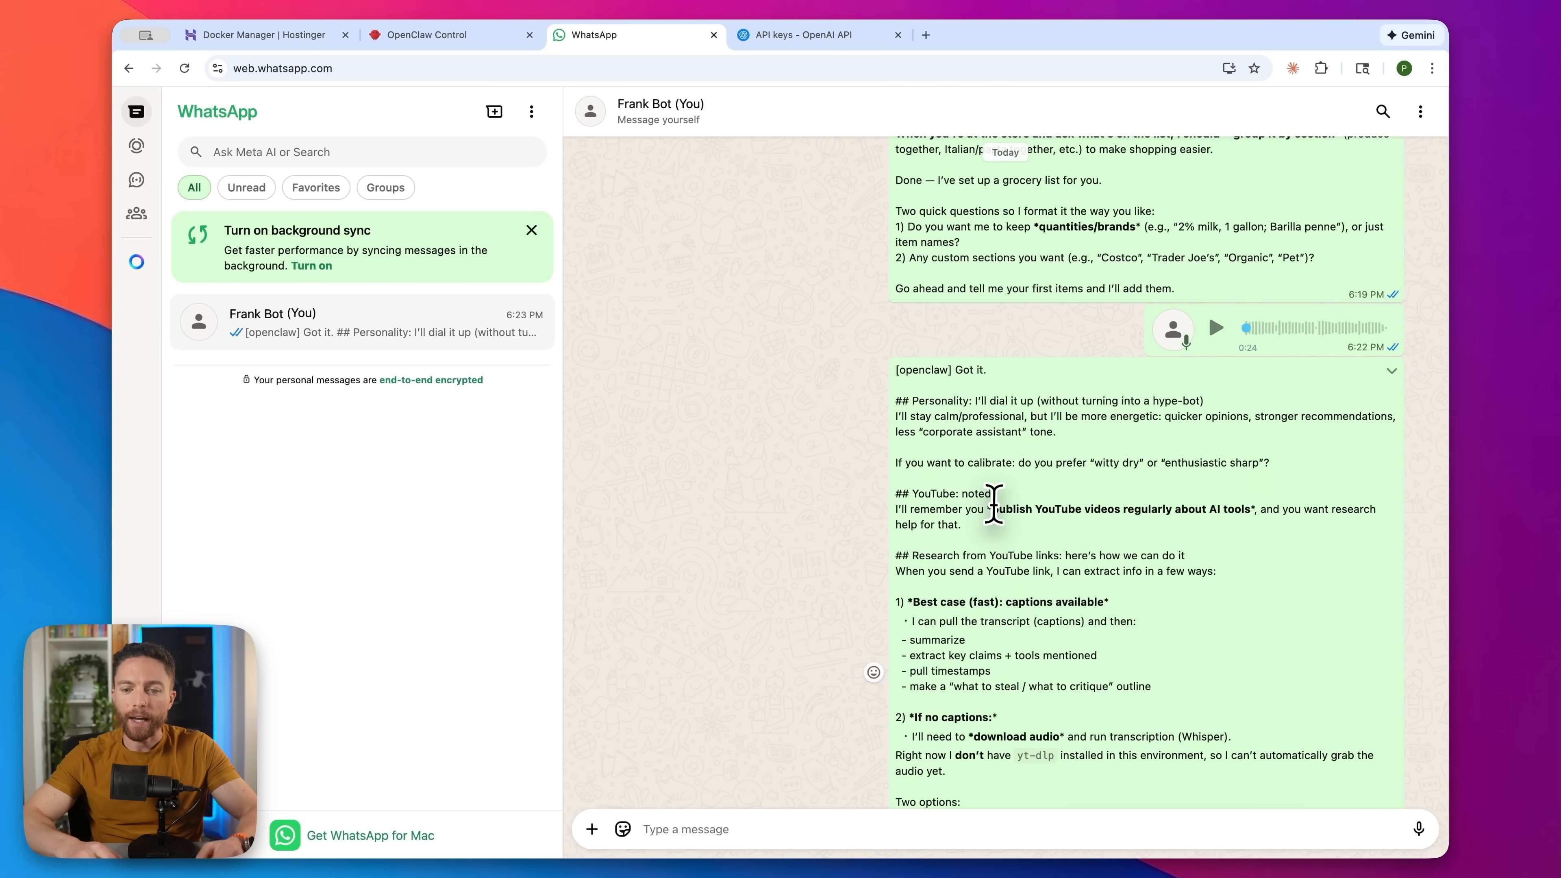
scroll(994, 500, "down", 2)
scroll(994, 500, "down", 3)
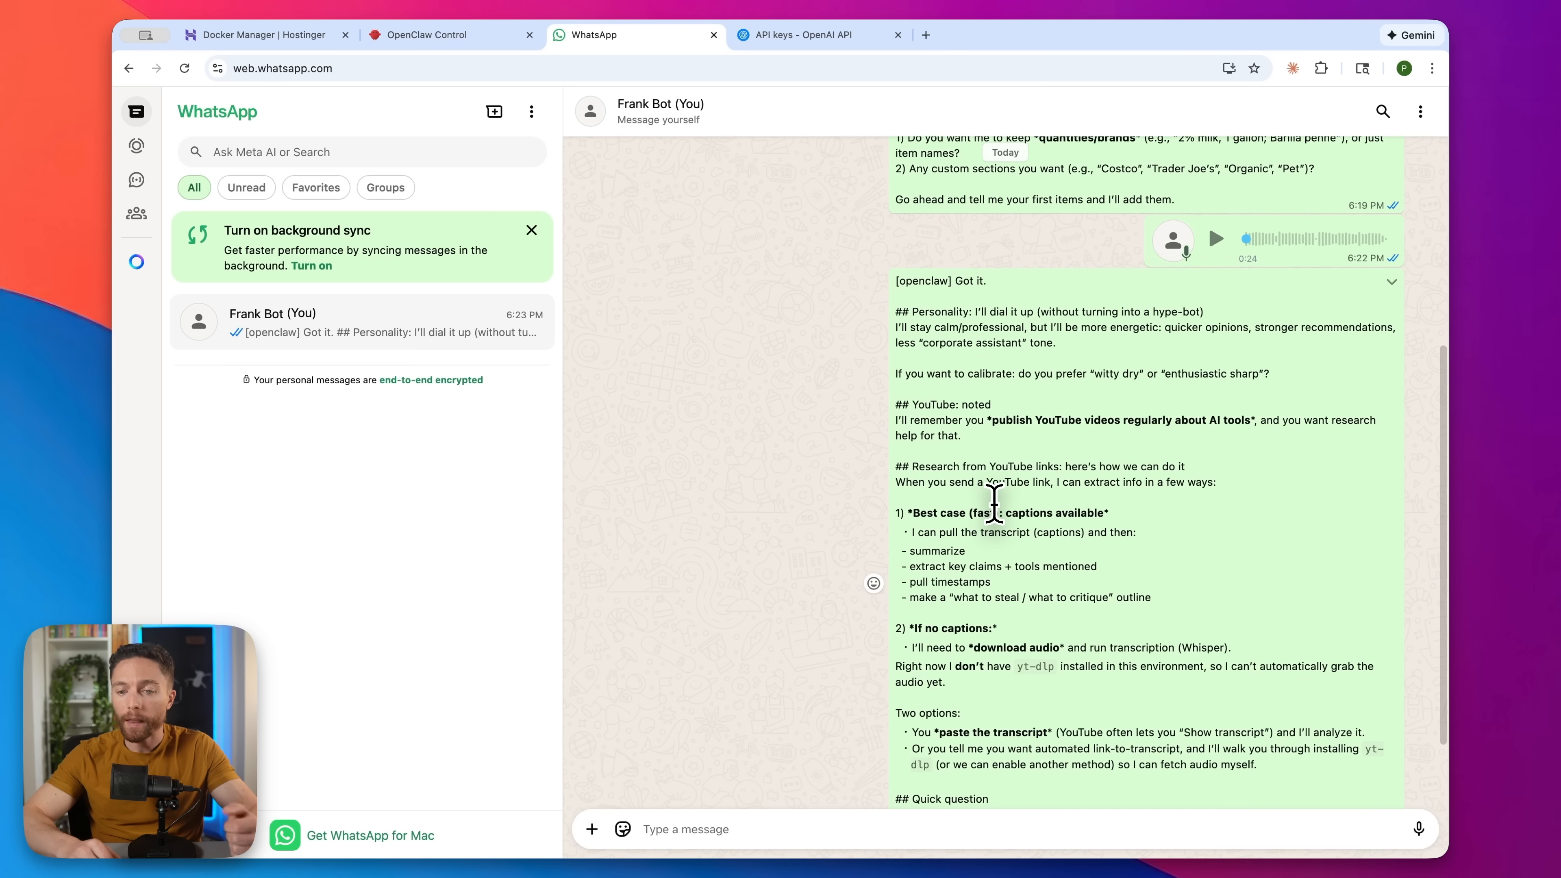
scroll(994, 500, "down", 1)
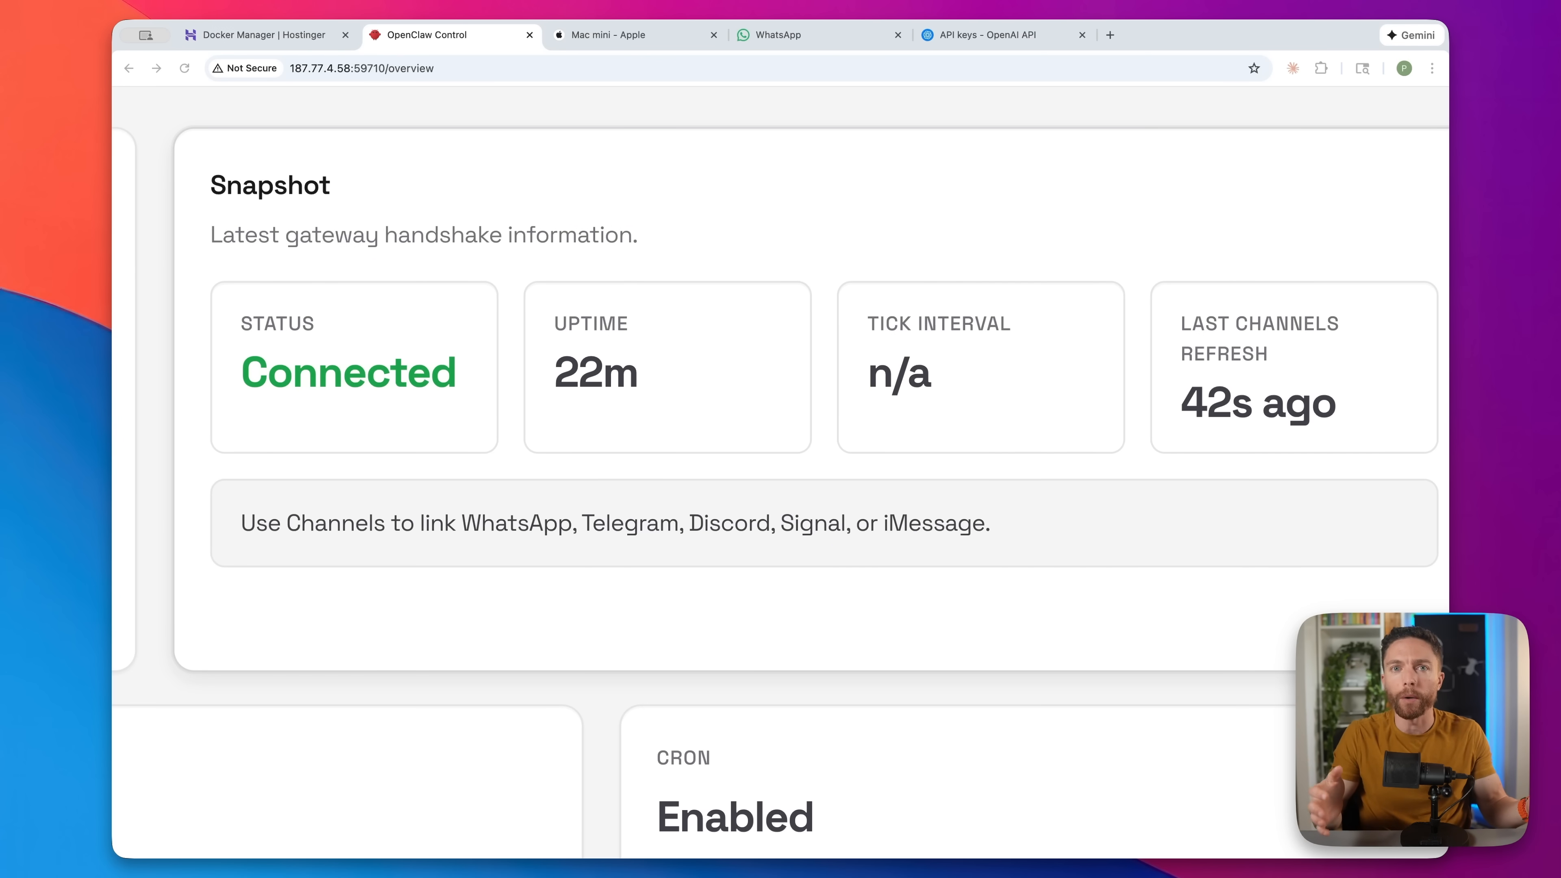
left_click(653, 38)
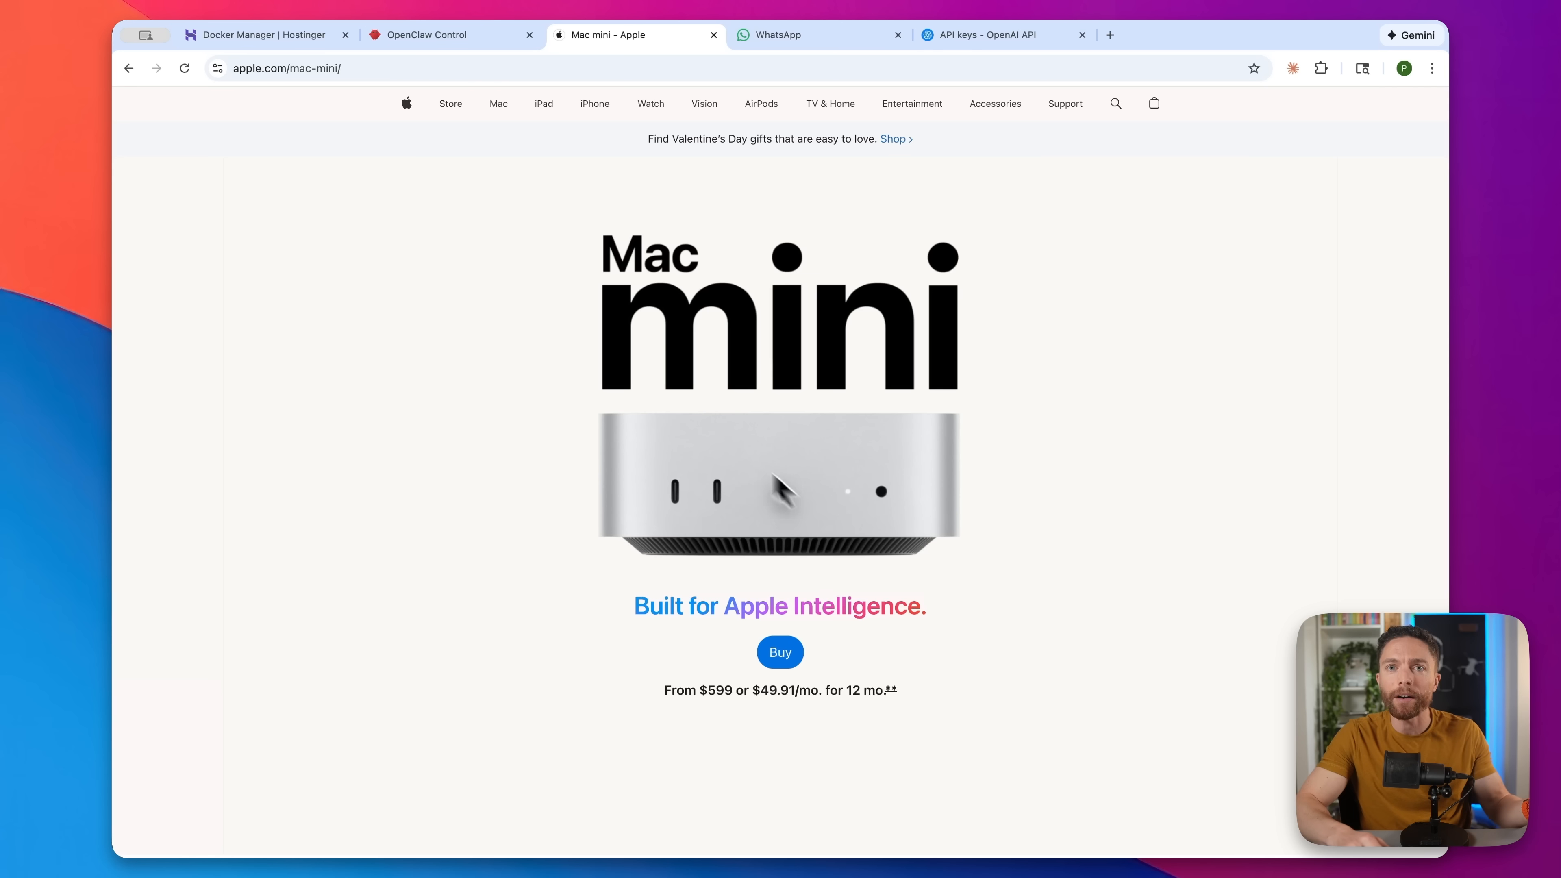
left_click(479, 43)
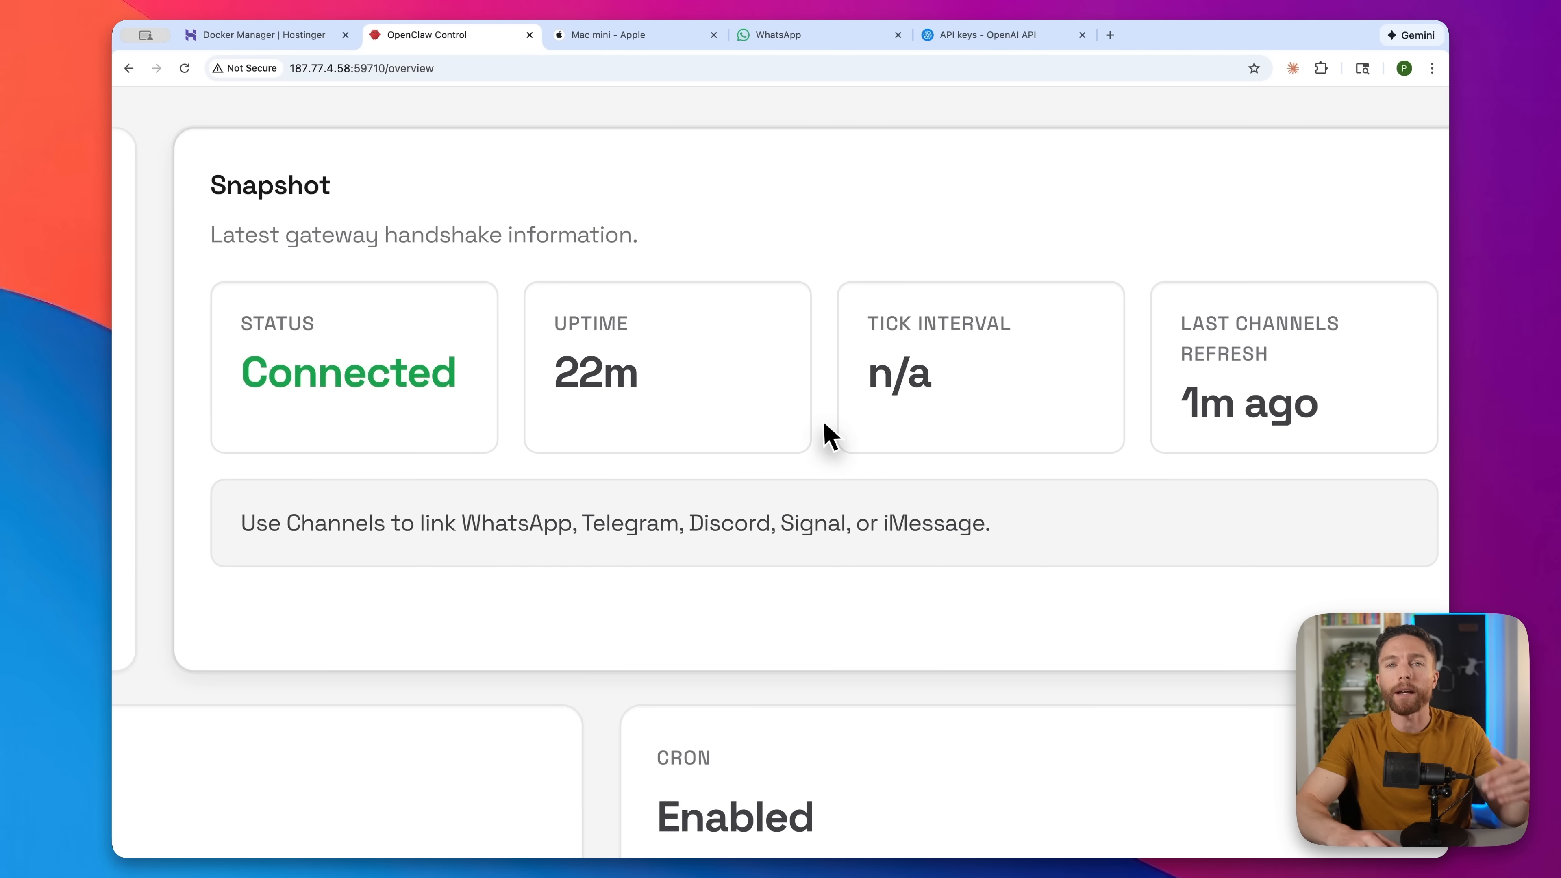